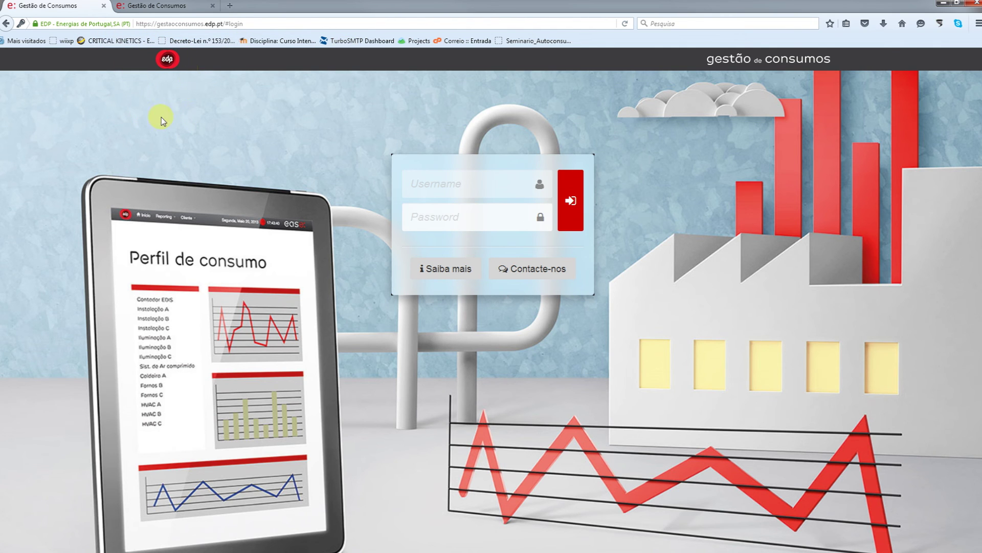
Enter the login username on the EDP Gestão de Consumos form, then move to the password.
{"action": "left_click", "coordinate": [425, 183]}
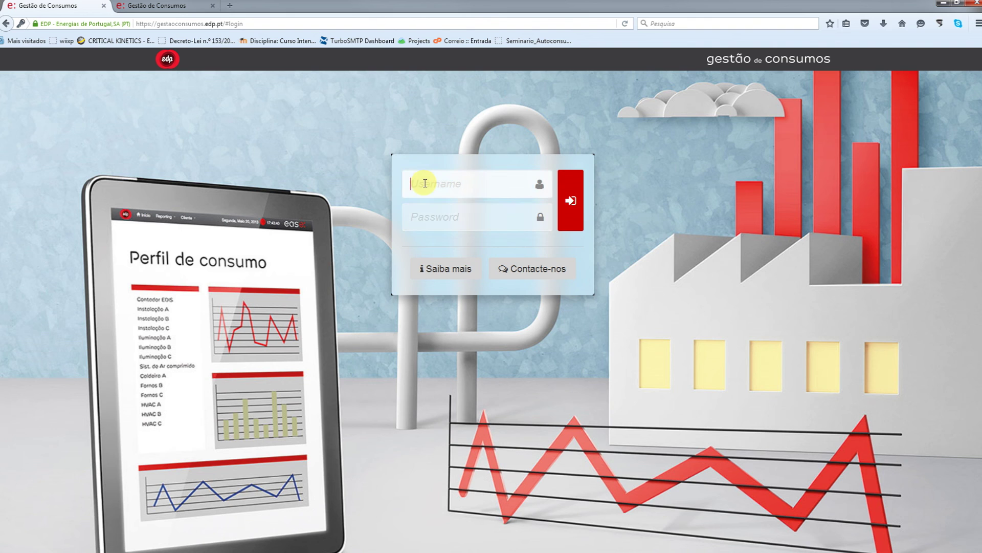
{"action": "type", "text": "eec"}
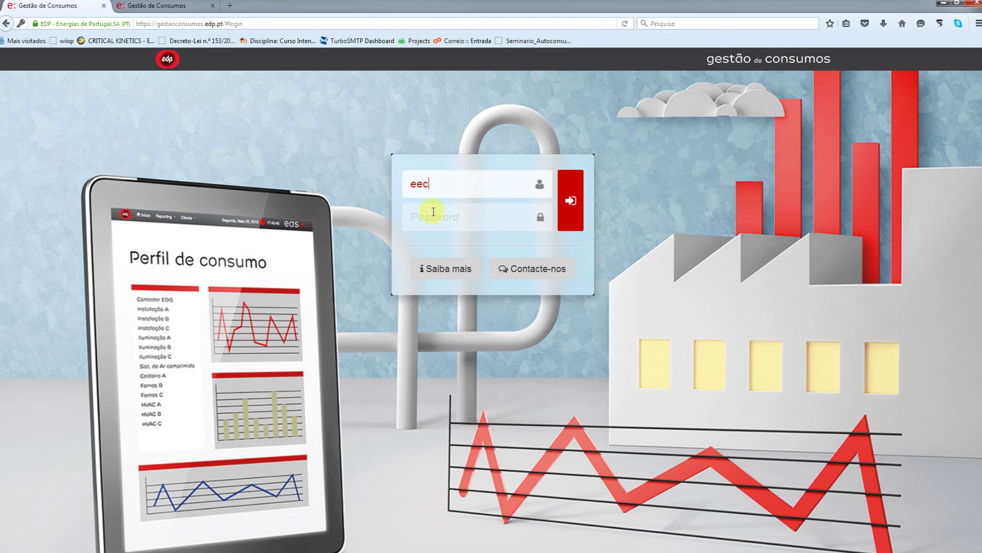
{"action": "left_click", "coordinate": [432, 216]}
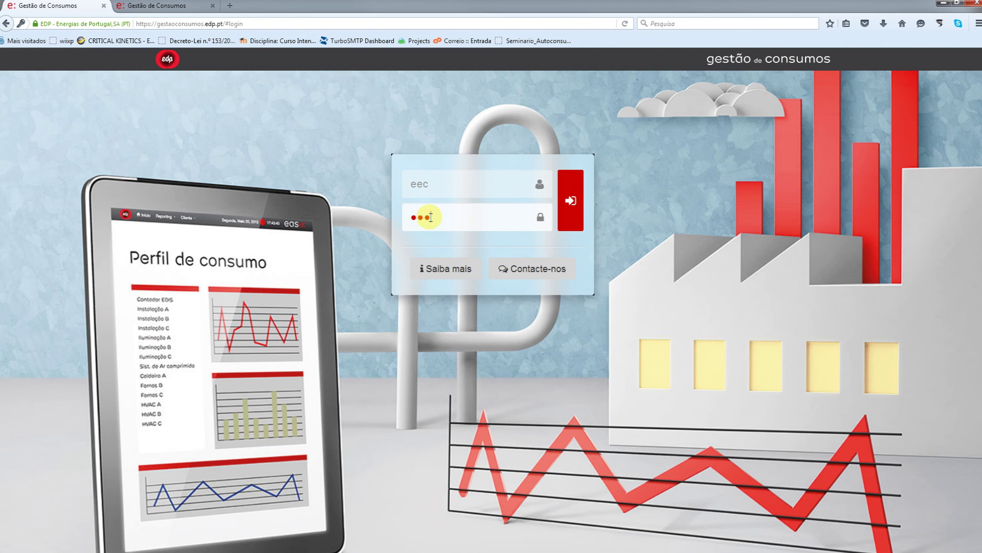
Show only the second Pontos de Contagem counting point (114,2 MWh) and export the dashboard.
{"action": "left_click", "coordinate": [176, 6]}
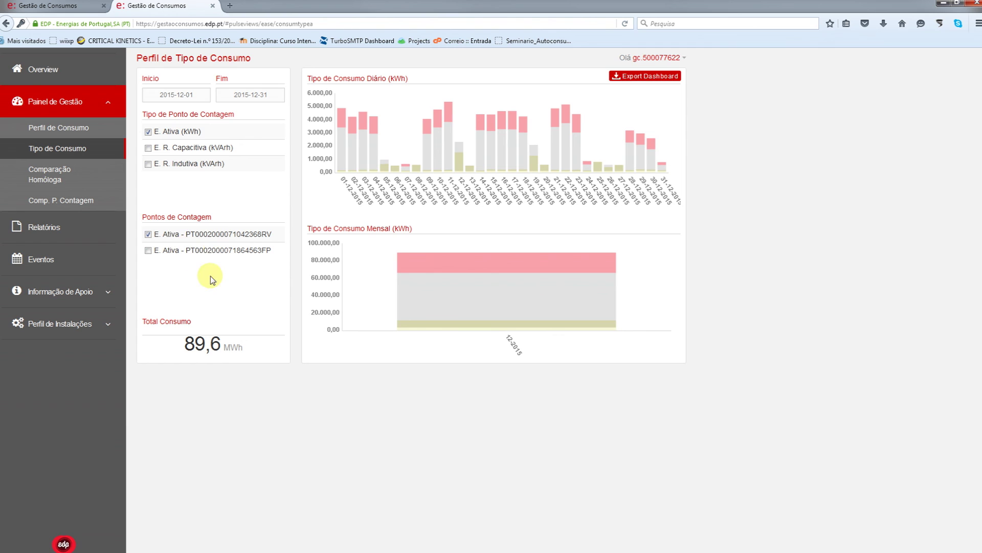
{"action": "left_click", "coordinate": [148, 235]}
{"action": "left_click", "coordinate": [191, 249]}
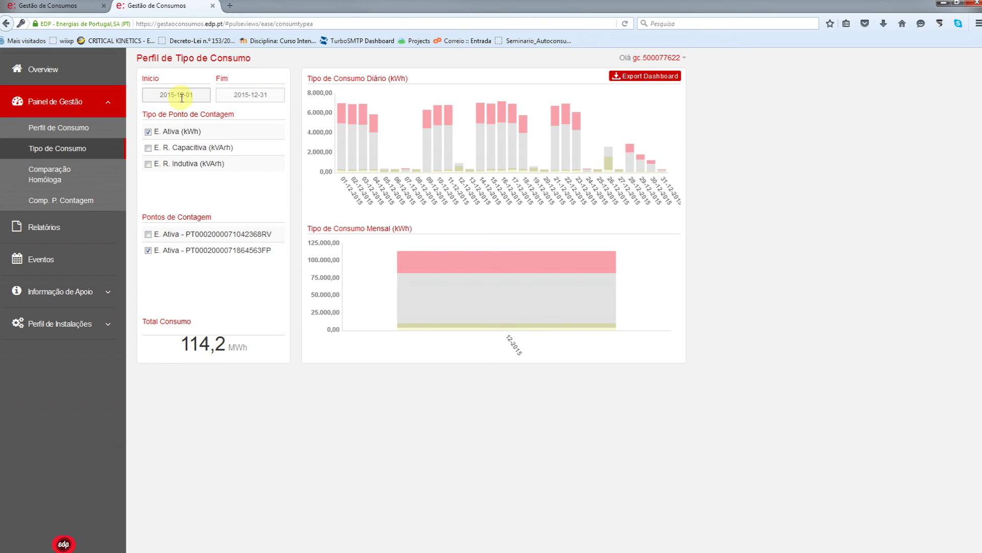
{"action": "mouse_move", "coordinate": [473, 116]}
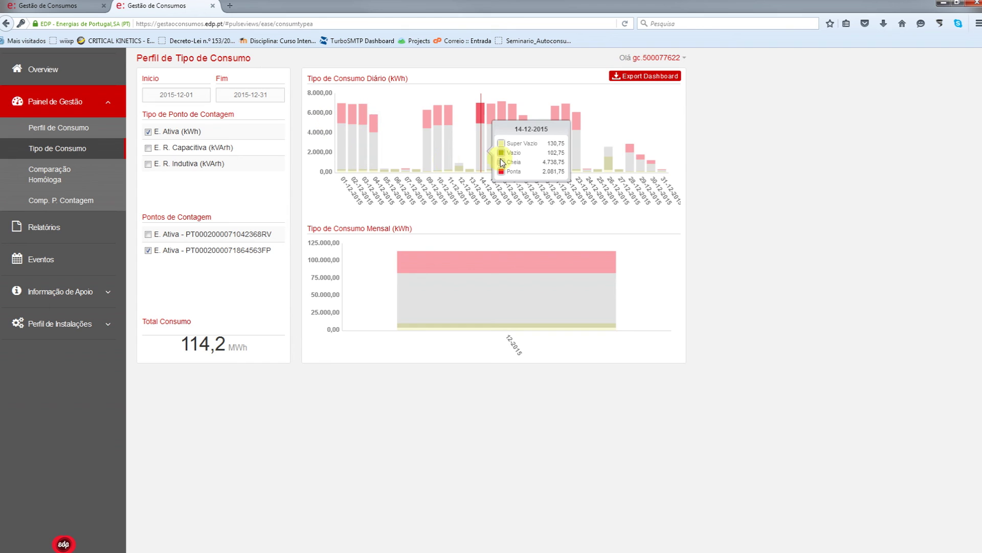
{"action": "left_click", "coordinate": [637, 82]}
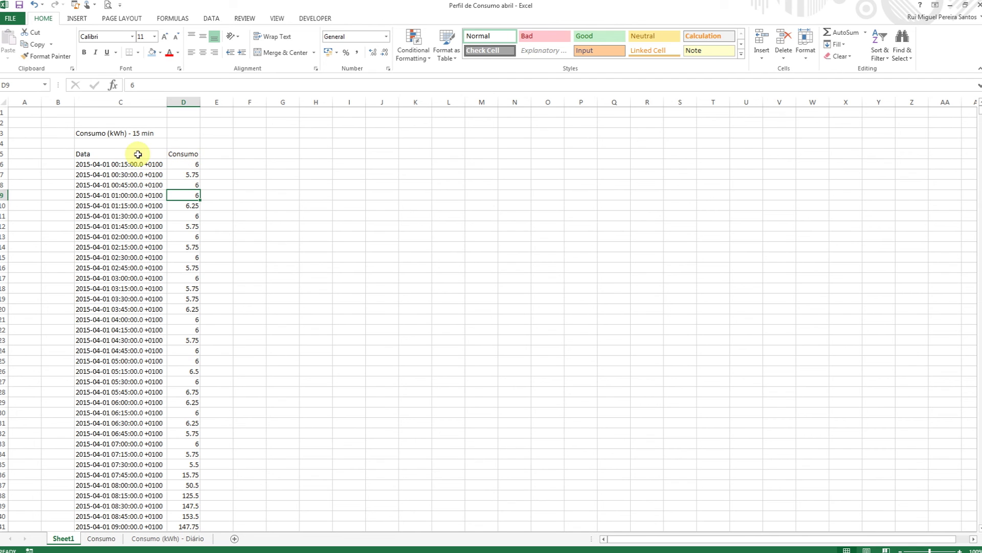
{"action": "scroll", "coordinate": [141, 258], "scroll_direction": "down", "scroll_amount": 19}
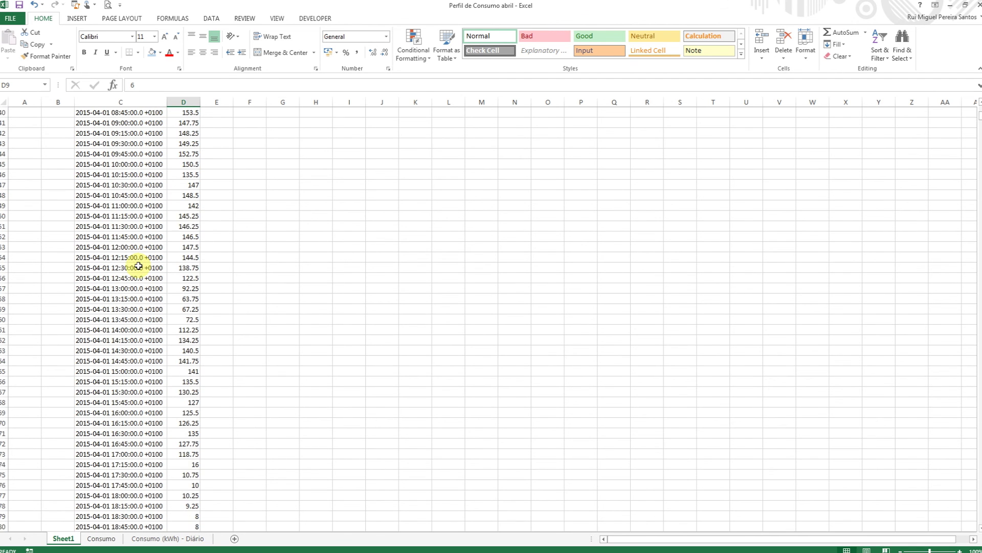
{"action": "scroll", "coordinate": [138, 273], "scroll_direction": "down", "scroll_amount": 14}
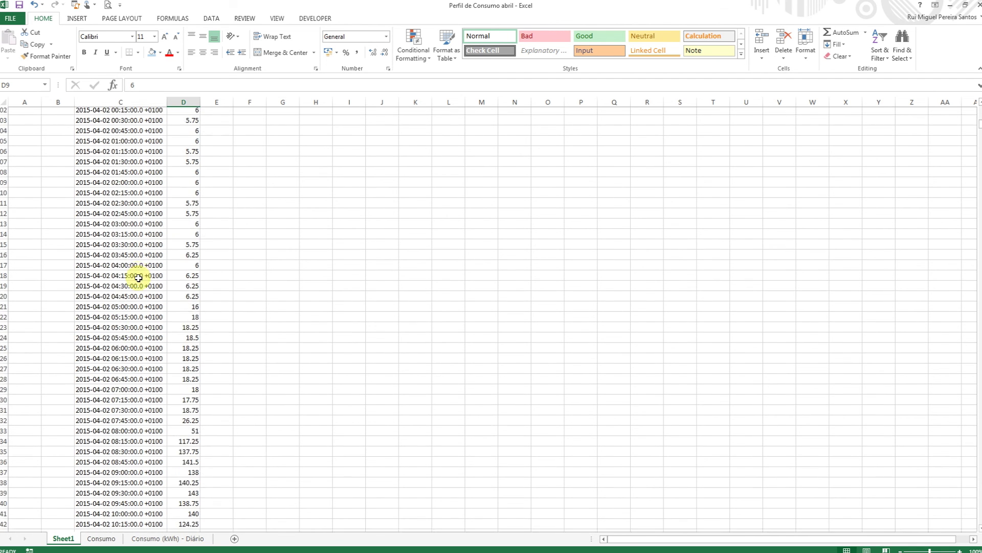
{"action": "scroll", "coordinate": [138, 278], "scroll_direction": "up", "scroll_amount": 20}
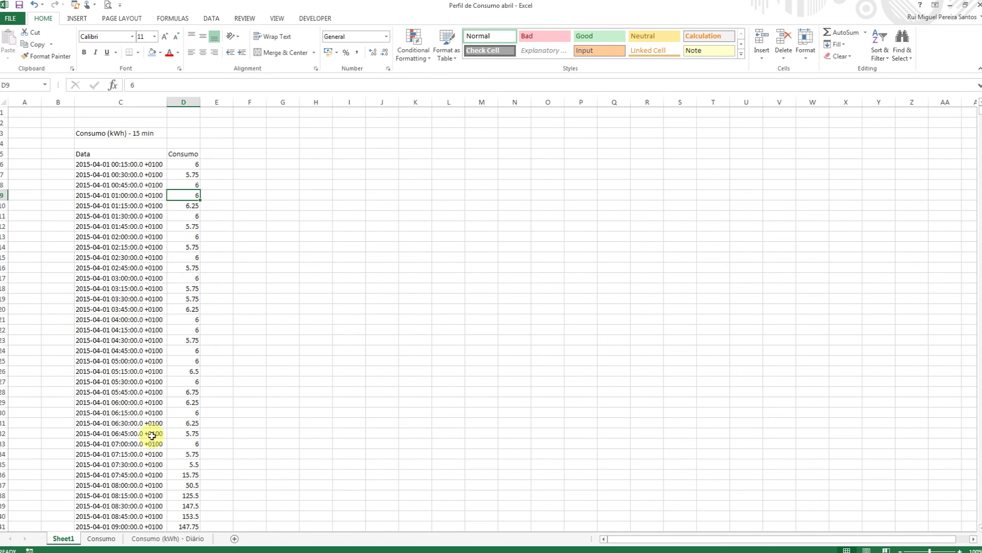
Copy the Consumo sheet's hourly table H4:AL27 and switch to the Desagregação de telecontagem workbook.
{"action": "left_click", "coordinate": [102, 541]}
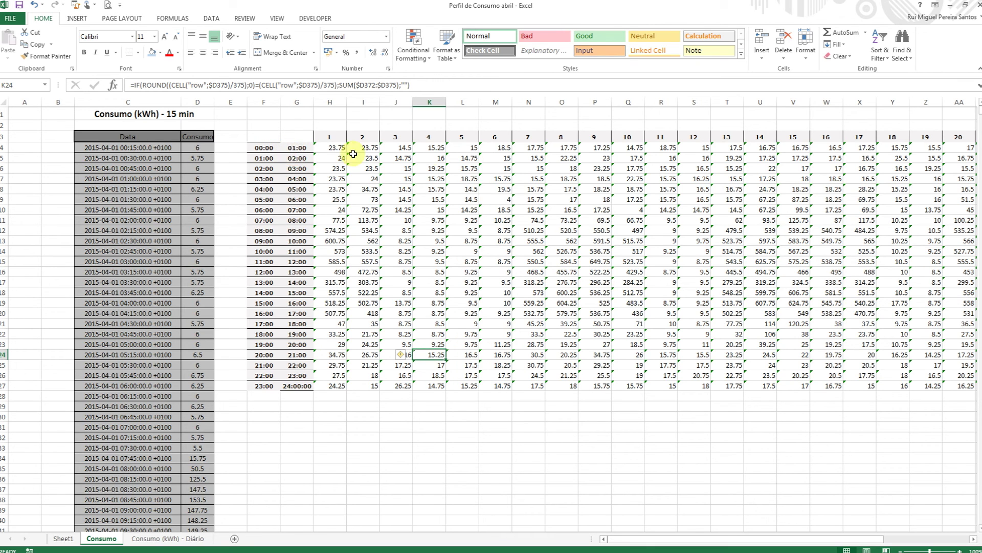
{"action": "left_click_drag", "start_coordinate": [686, 538], "coordinate": [723, 538]}
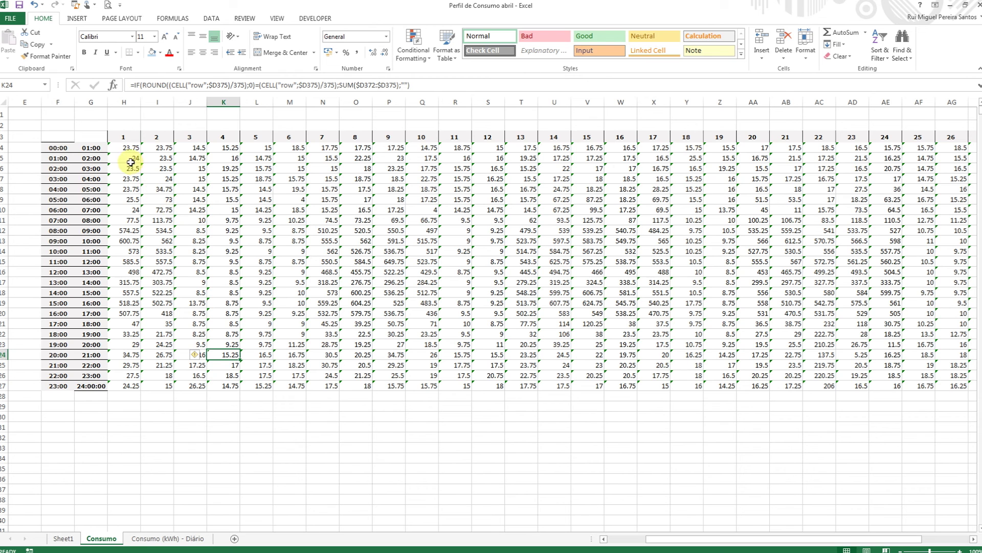
{"action": "mouse_move", "coordinate": [129, 147]}
{"action": "left_mouse_down"}
{"action": "mouse_move", "coordinate": [568, 276]}
{"action": "mouse_move", "coordinate": [828, 323]}
{"action": "left_mouse_up"}
{"action": "left_click_drag", "start_coordinate": [978, 354], "coordinate": [958, 386]}
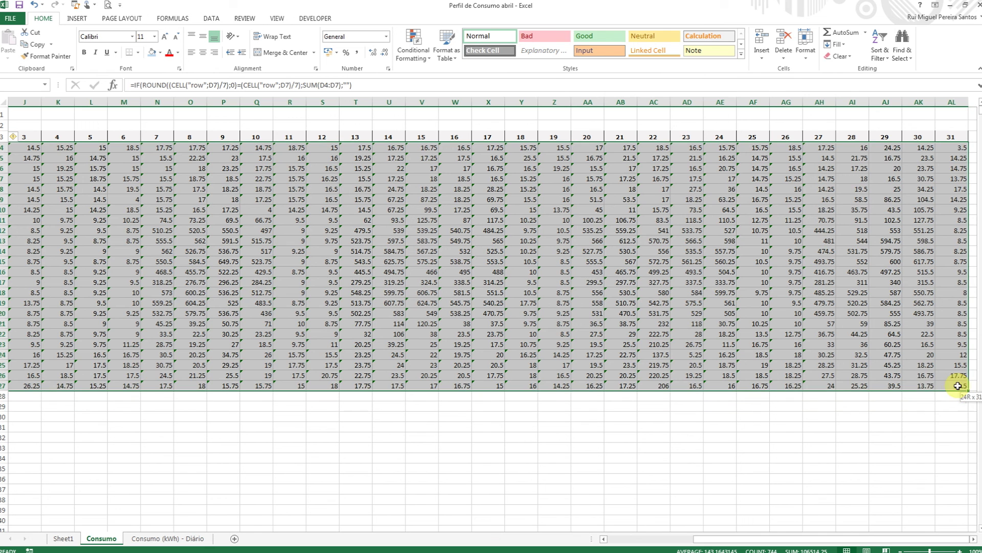
{"action": "right_click", "coordinate": [432, 257]}
{"action": "left_click", "coordinate": [455, 277]}
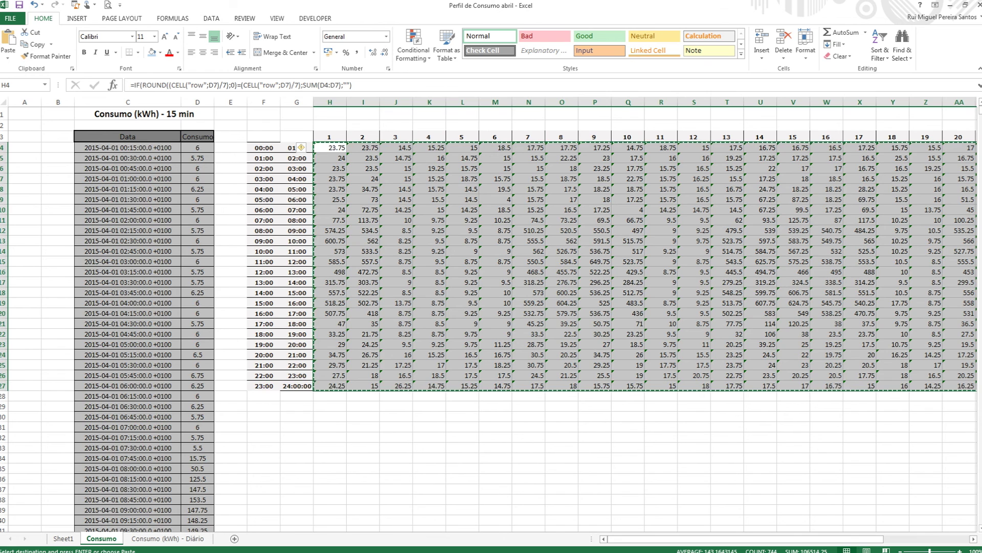
{"action": "key", "text": "alt+Tab"}
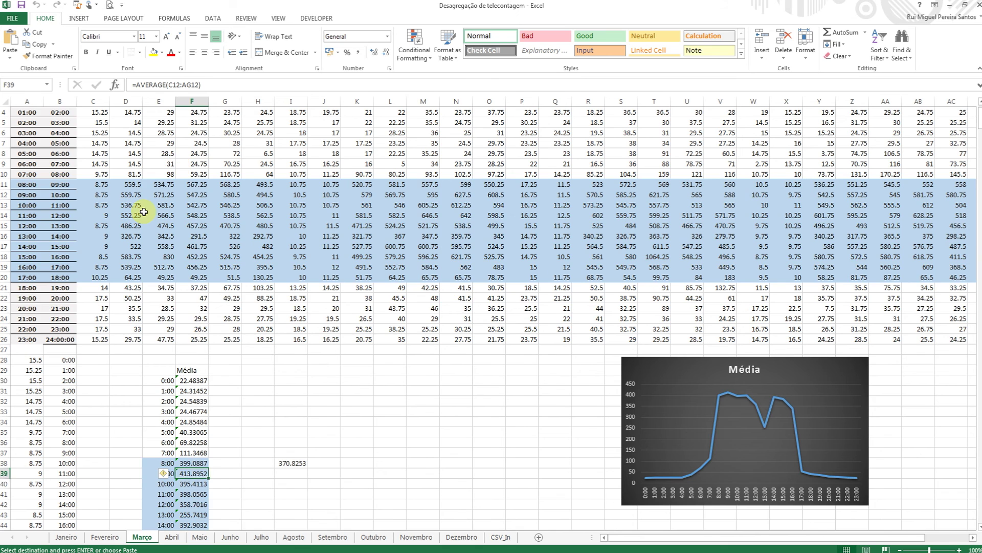
{"action": "scroll", "coordinate": [101, 156], "scroll_direction": "up", "scroll_amount": 1}
{"action": "left_click", "coordinate": [99, 132]}
{"action": "right_click", "coordinate": [99, 134]}
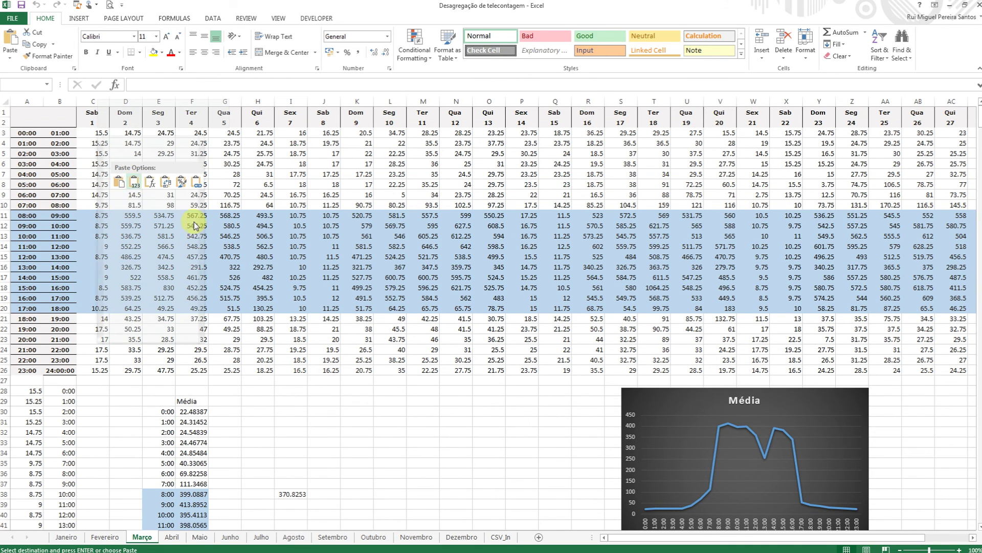
{"action": "left_click", "coordinate": [246, 219]}
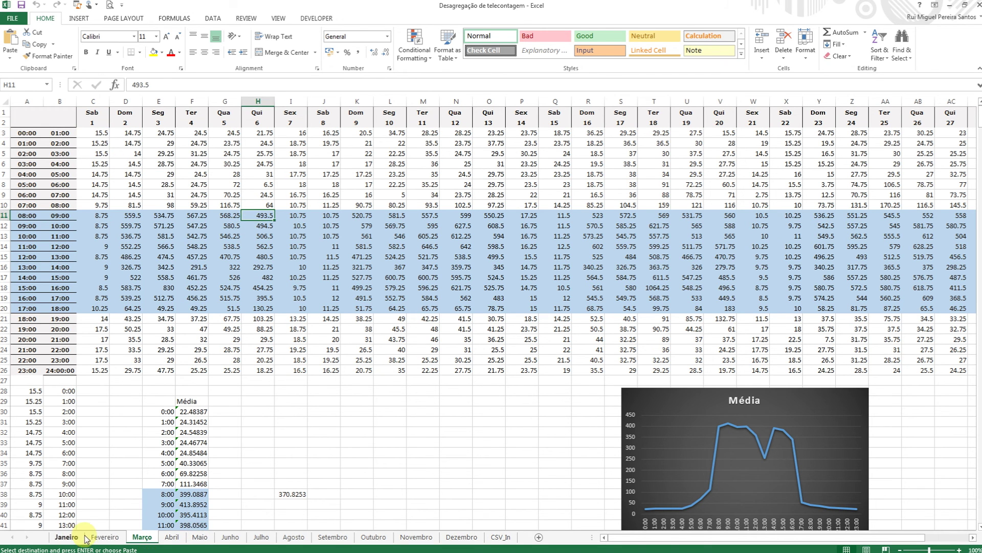
{"action": "left_click", "coordinate": [105, 537]}
{"action": "left_click", "coordinate": [152, 537]}
{"action": "left_click", "coordinate": [172, 537]}
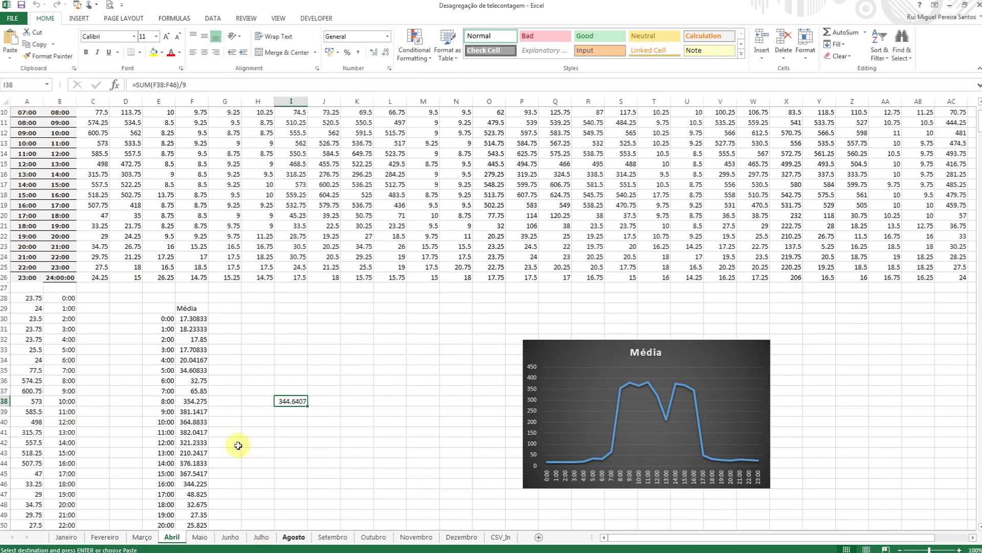
{"action": "key", "text": "ctrl+Page_Up"}
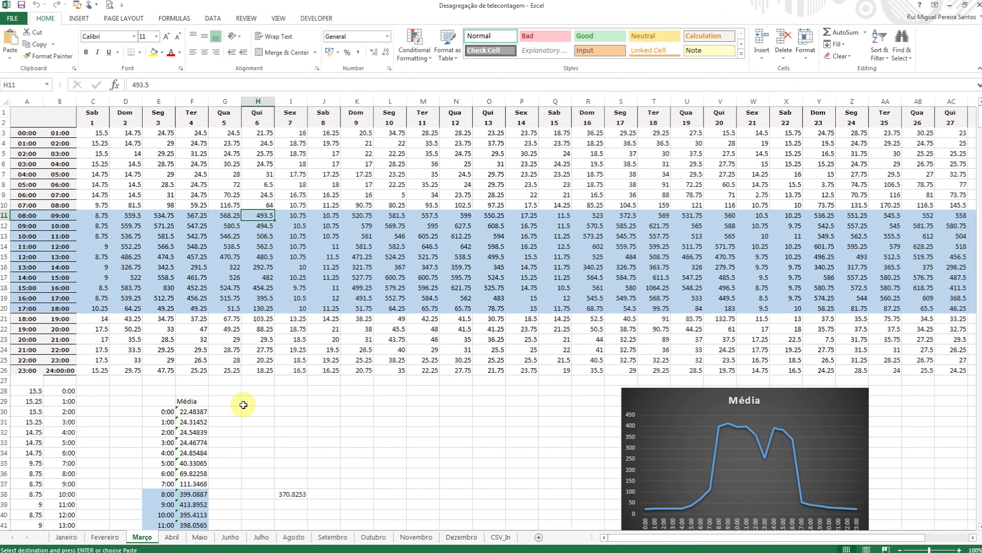
{"action": "left_click", "coordinate": [263, 350]}
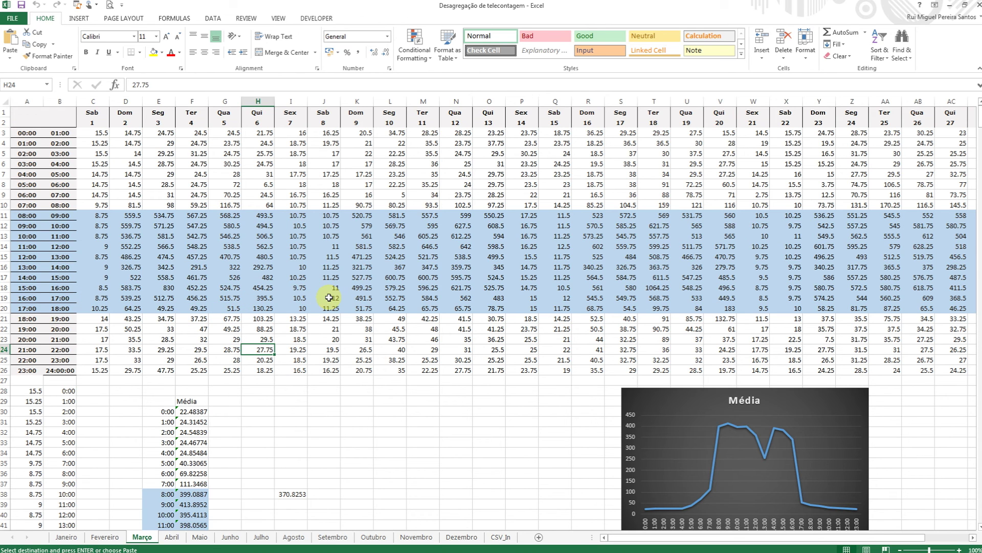
{"action": "scroll", "coordinate": [327, 299], "scroll_direction": "down", "scroll_amount": 1}
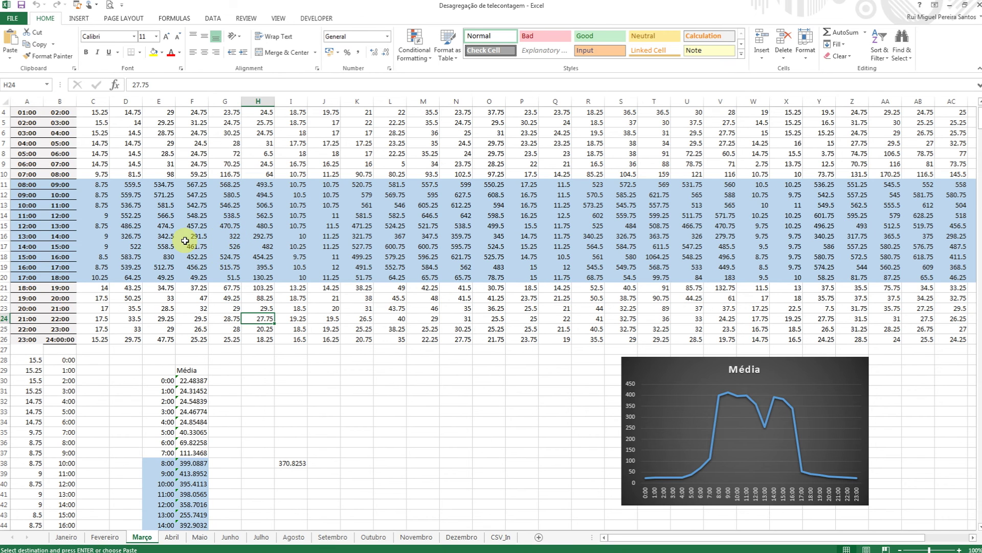
{"action": "scroll", "coordinate": [217, 334], "scroll_direction": "down", "scroll_amount": 3}
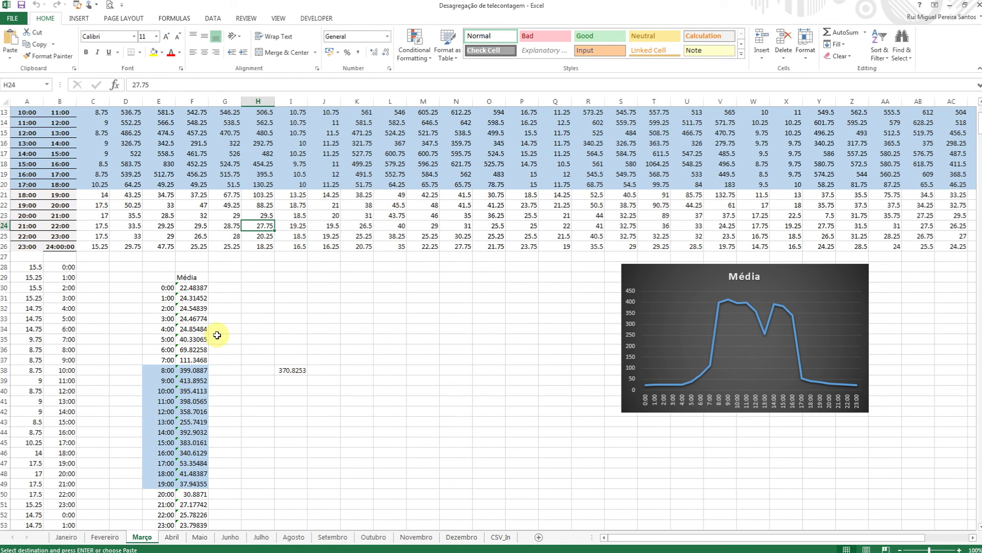
{"action": "scroll", "coordinate": [217, 335], "scroll_direction": "up", "scroll_amount": 4}
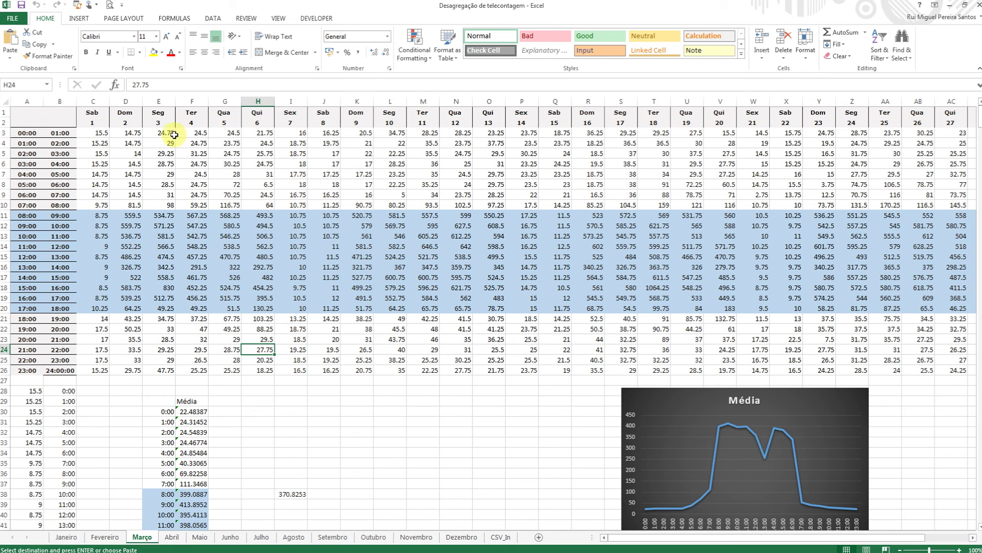
{"action": "scroll", "coordinate": [225, 348], "scroll_direction": "down", "scroll_amount": 5}
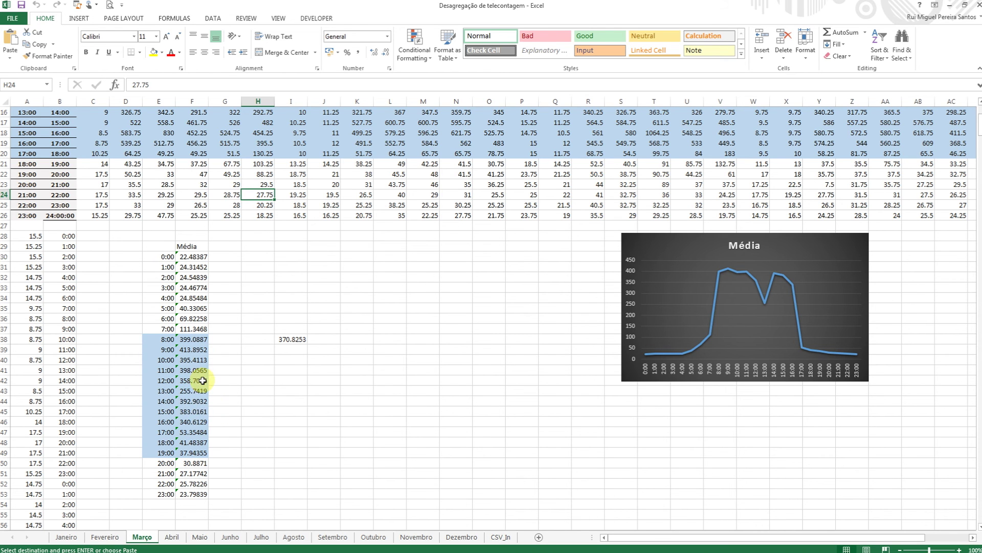
{"action": "scroll", "coordinate": [378, 327], "scroll_direction": "up", "scroll_amount": 5}
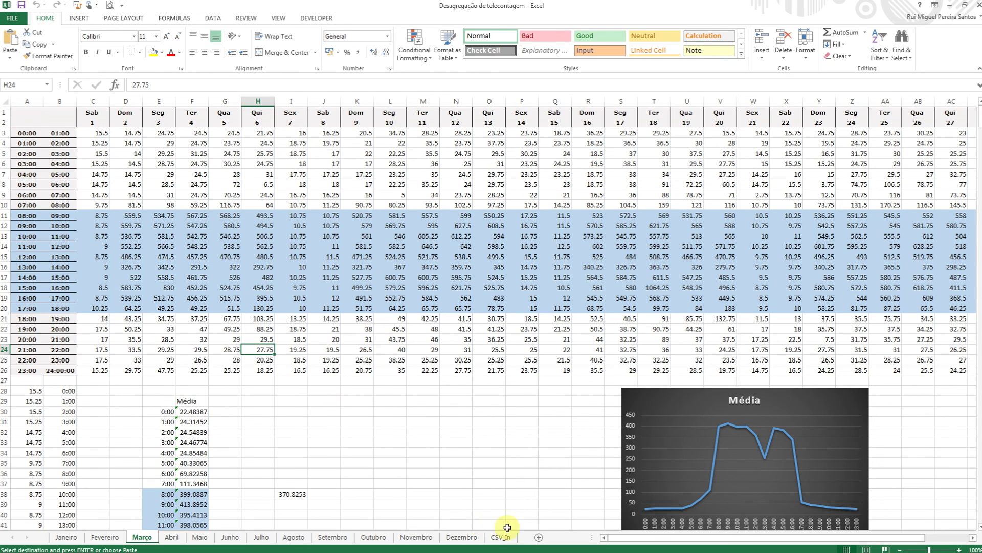
Go to the CSV_In sheet and review the CSV* W column D by selecting and scrolling it.
{"action": "left_click", "coordinate": [501, 536]}
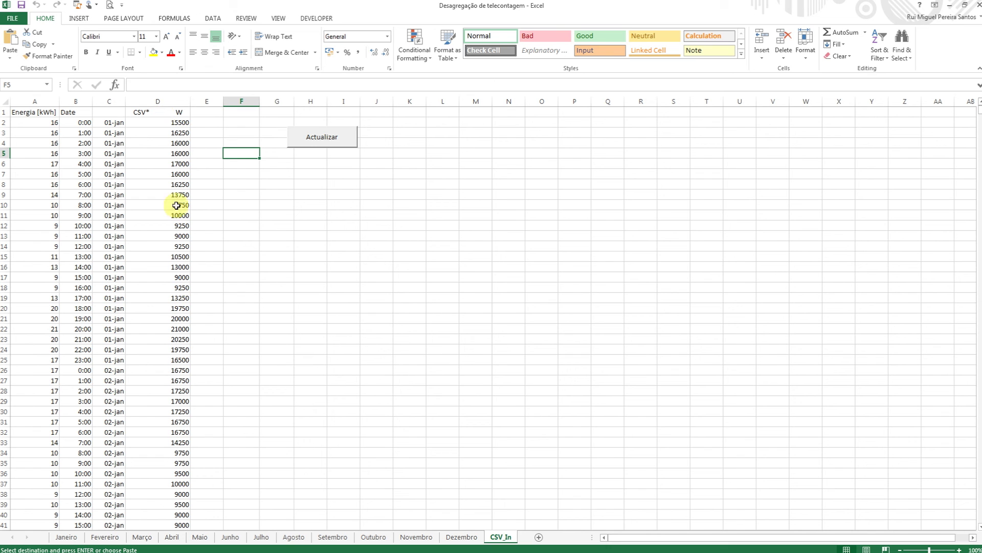
{"action": "left_click", "coordinate": [174, 97]}
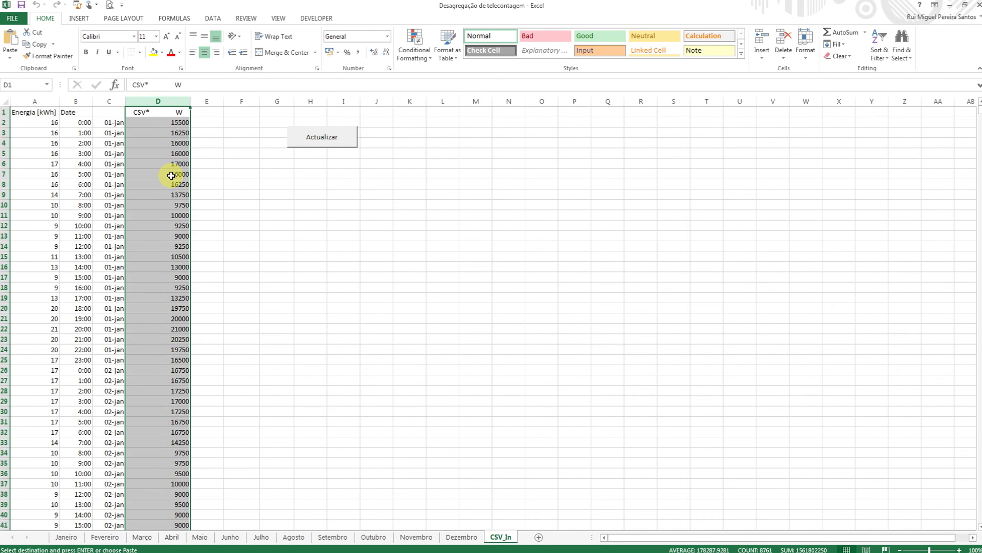
{"action": "scroll", "coordinate": [172, 189], "scroll_direction": "down", "scroll_amount": 20}
{"action": "scroll", "coordinate": [172, 214], "scroll_direction": "down", "scroll_amount": 6}
{"action": "scroll", "coordinate": [177, 219], "scroll_direction": "up", "scroll_amount": 7}
{"action": "scroll", "coordinate": [178, 221], "scroll_direction": "up", "scroll_amount": 20}
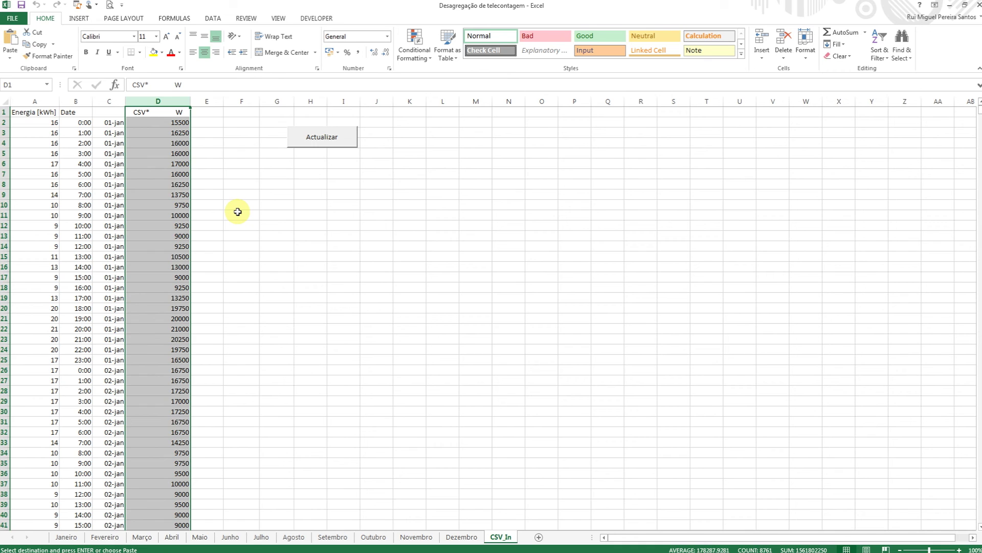
{"action": "left_click", "coordinate": [255, 212]}
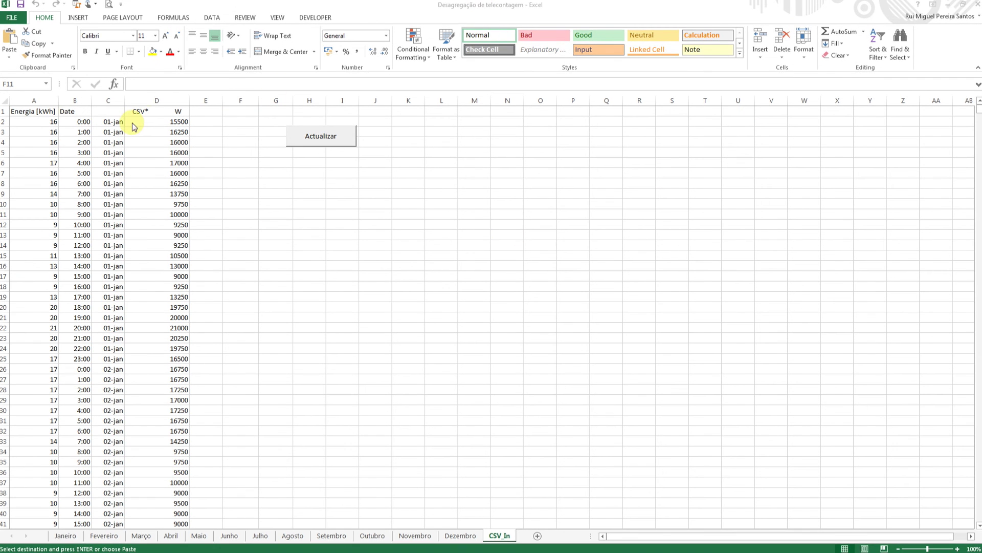
Copy the CSV* W values from D1 down to D8761.
{"action": "left_click", "coordinate": [165, 112]}
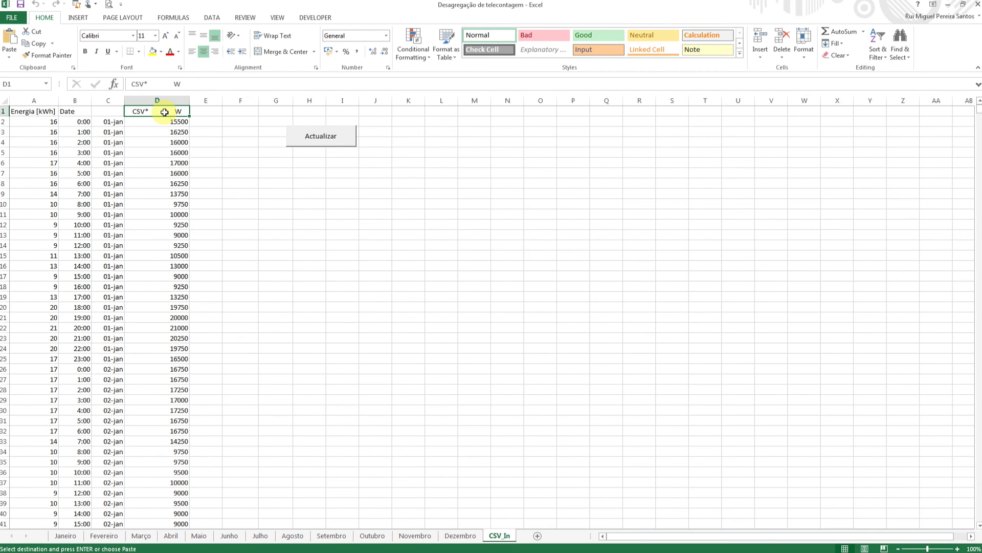
{"action": "key", "text": "ctrl+shift+Down"}
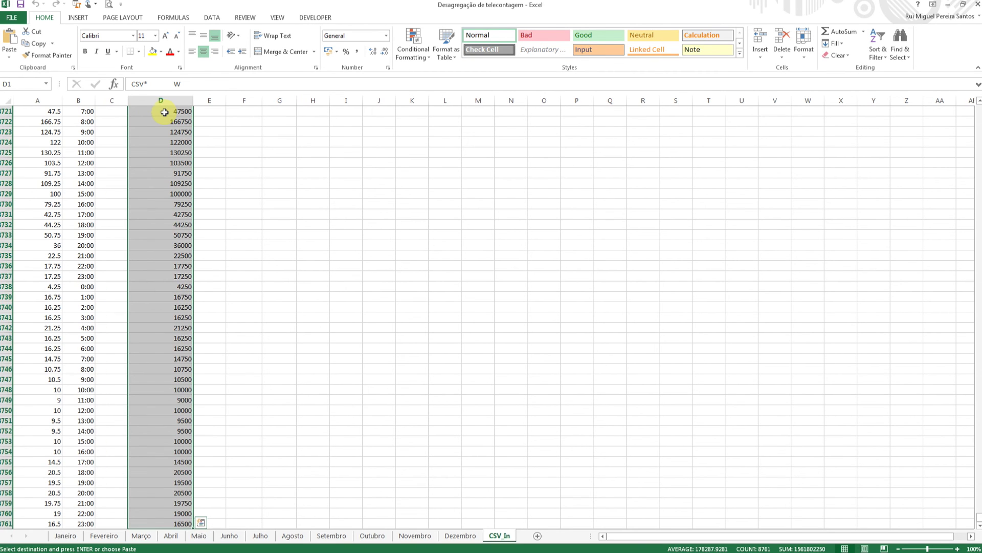
{"action": "right_click", "coordinate": [164, 146]}
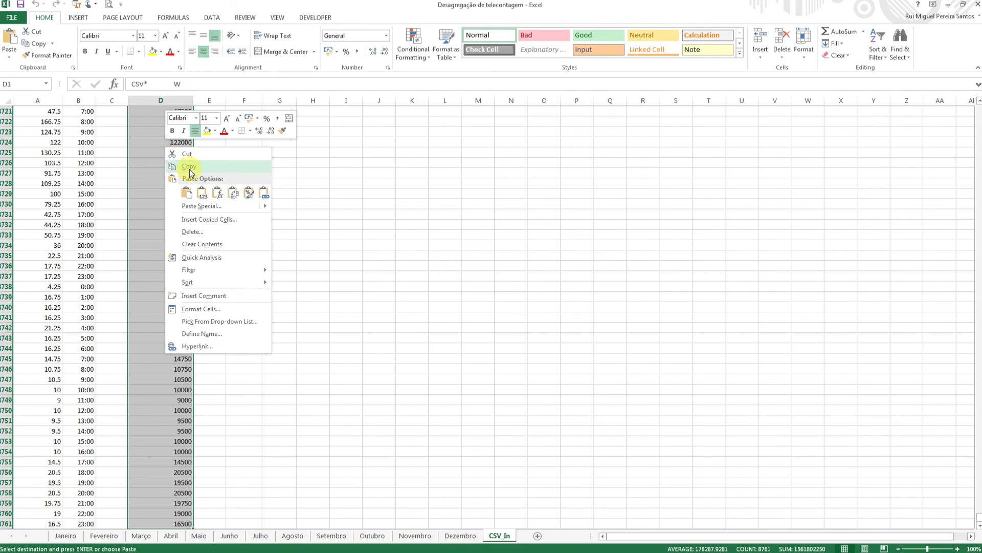
{"action": "left_click", "coordinate": [190, 171]}
{"action": "key", "text": "ctrl+BackSpace"}
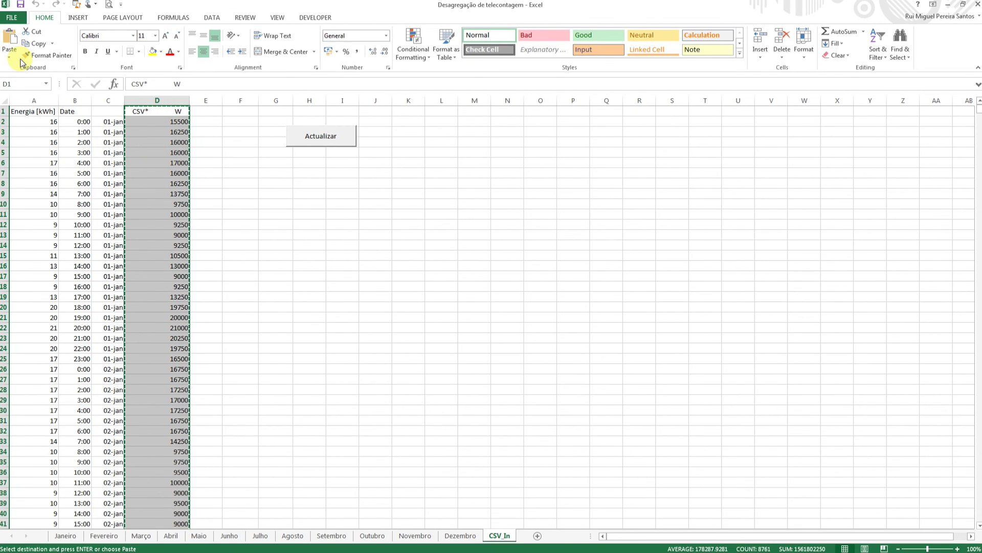
Create a new blank Excel workbook.
{"action": "left_click", "coordinate": [11, 18]}
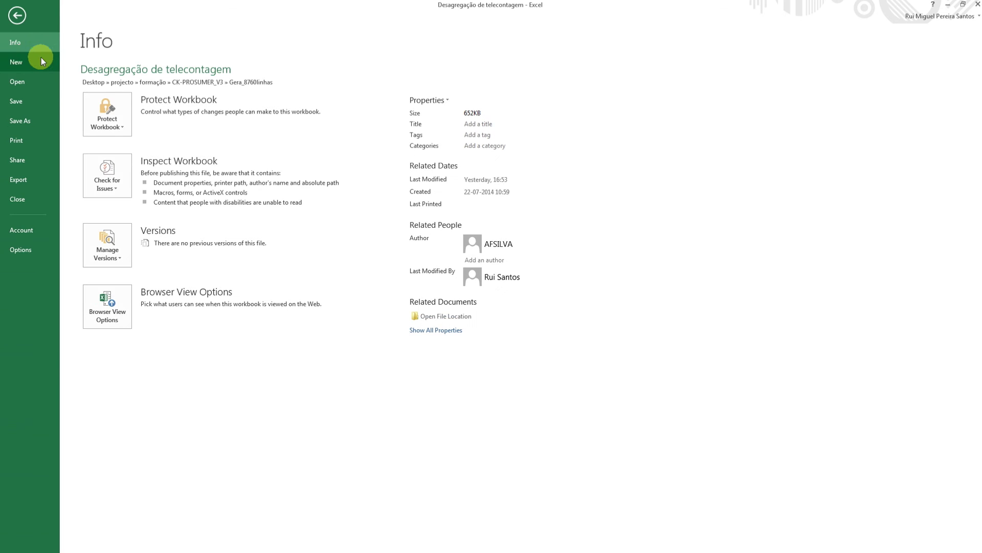
{"action": "left_click", "coordinate": [23, 64]}
{"action": "left_click", "coordinate": [146, 172]}
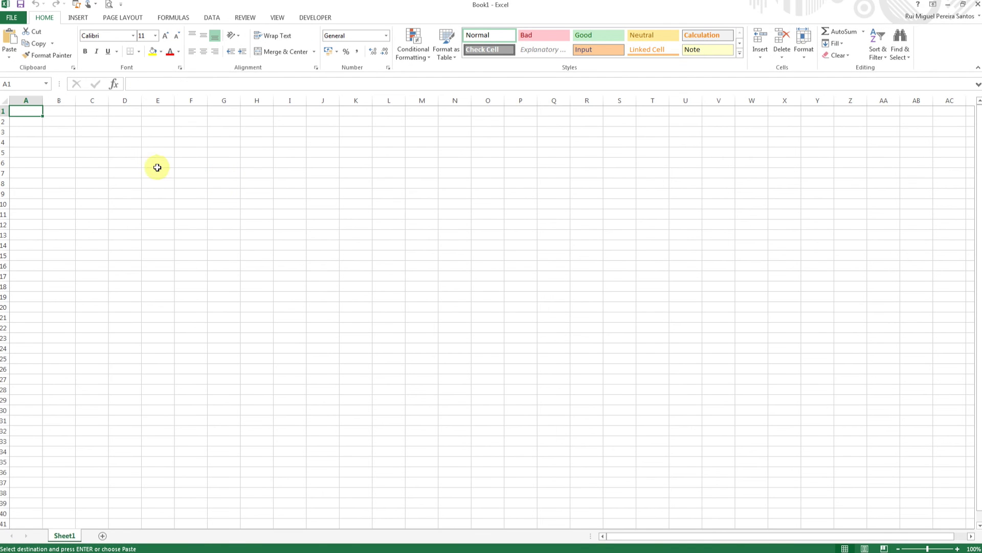
Paste the CSV* W values into B3 as plain values and autofit column B.
{"action": "left_click", "coordinate": [64, 131]}
{"action": "right_click", "coordinate": [64, 132]}
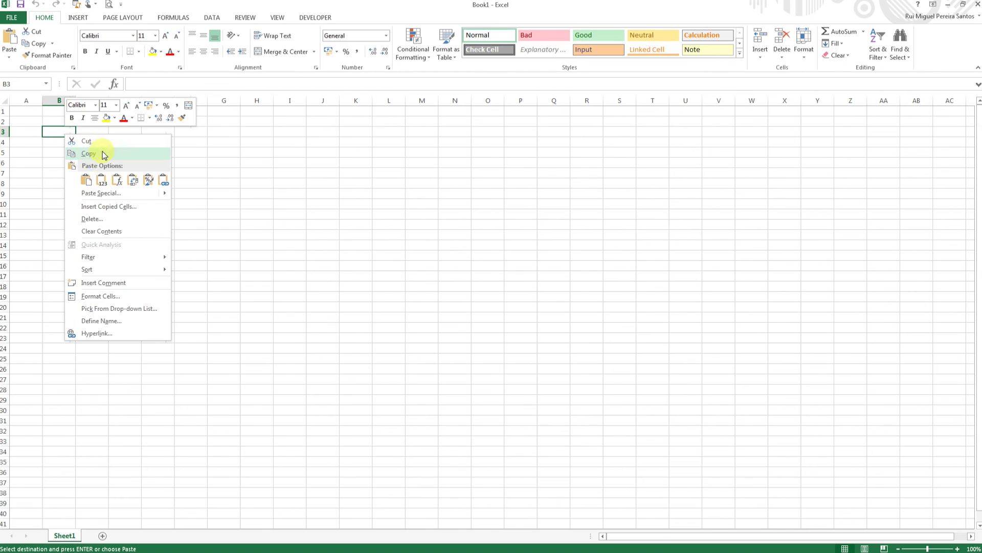
{"action": "left_click", "coordinate": [103, 181]}
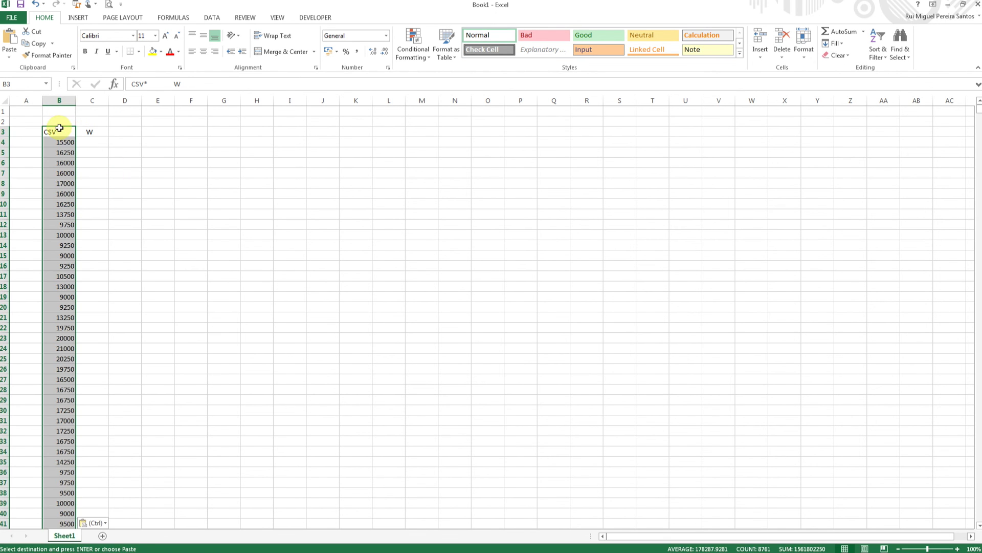
{"action": "left_click", "coordinate": [60, 128]}
{"action": "double_click", "coordinate": [77, 100]}
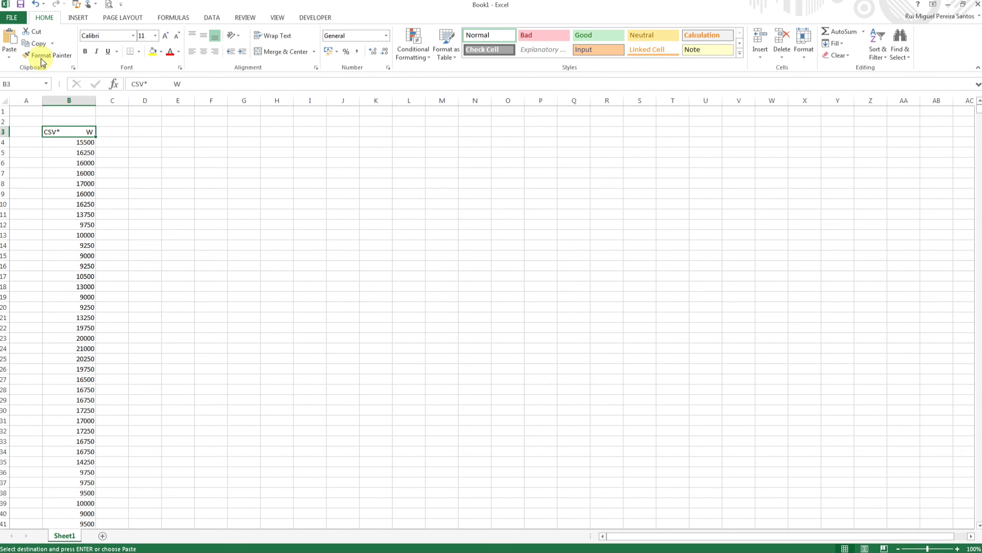
{"action": "left_click", "coordinate": [12, 17]}
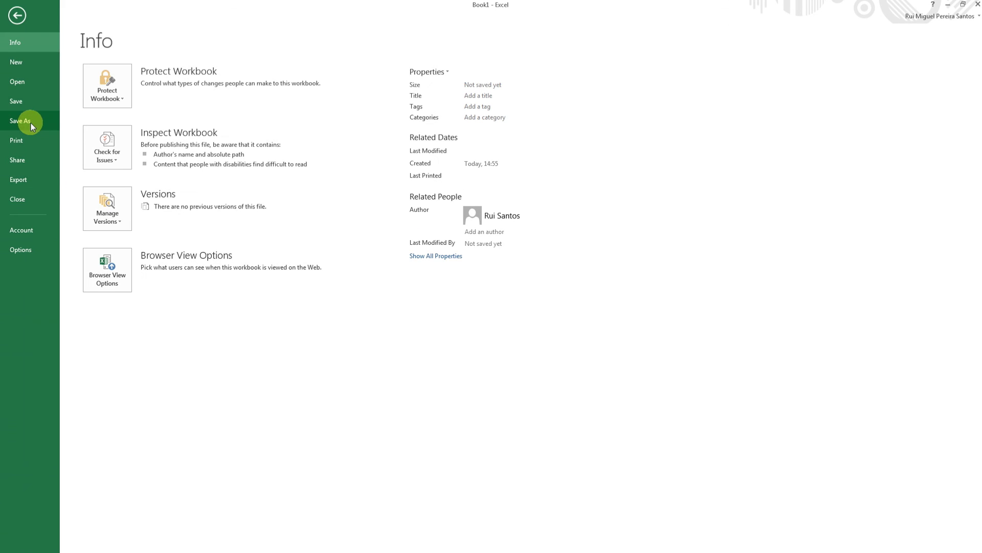
Save the workbook as 'cvs' in CSV (Comma delimited) format in the Gera_8760linhas folder.
{"action": "left_click", "coordinate": [31, 123]}
{"action": "left_click", "coordinate": [131, 174]}
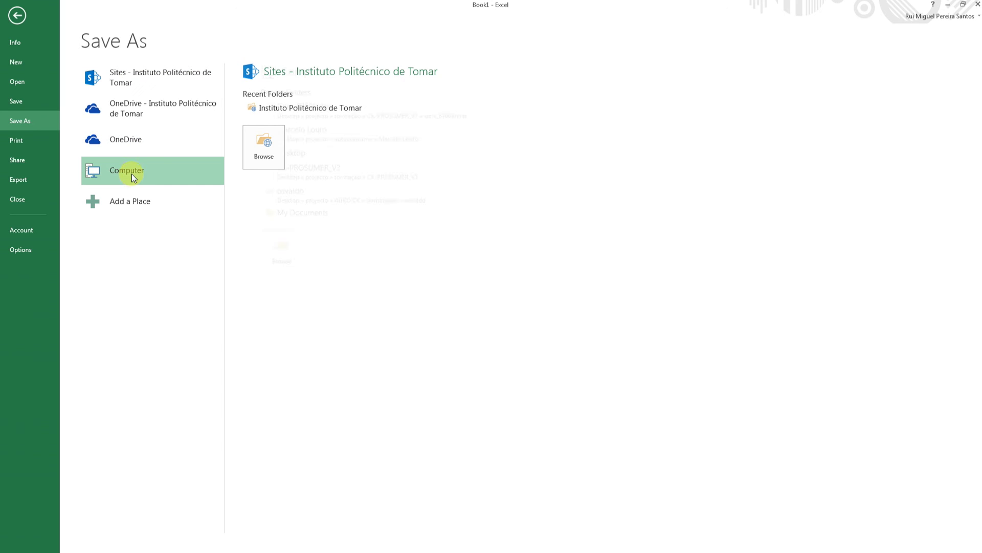
{"action": "left_click", "coordinate": [286, 109]}
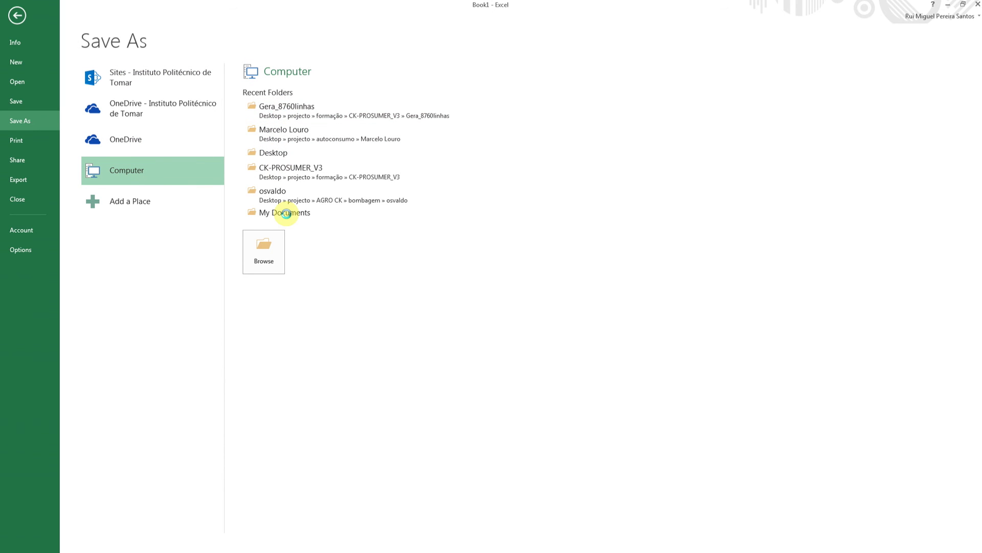
{"action": "left_click", "coordinate": [128, 219]}
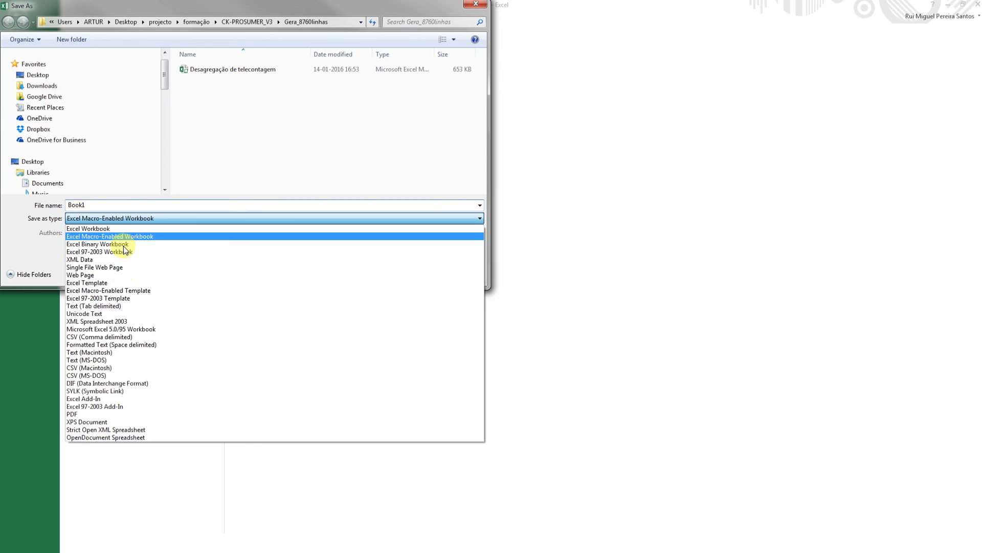
{"action": "left_click", "coordinate": [100, 337]}
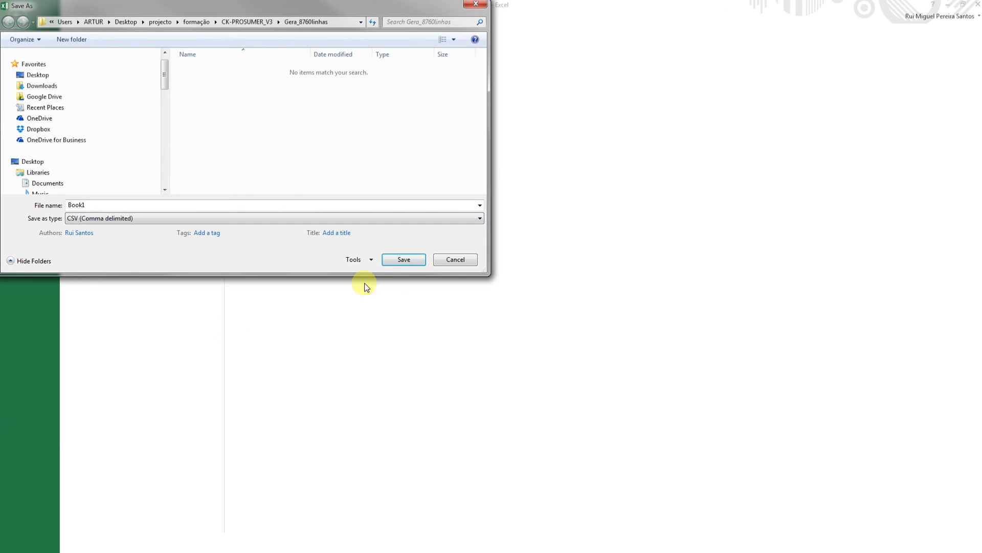
{"action": "double_click", "coordinate": [94, 205]}
{"action": "type", "text": "cvs"}
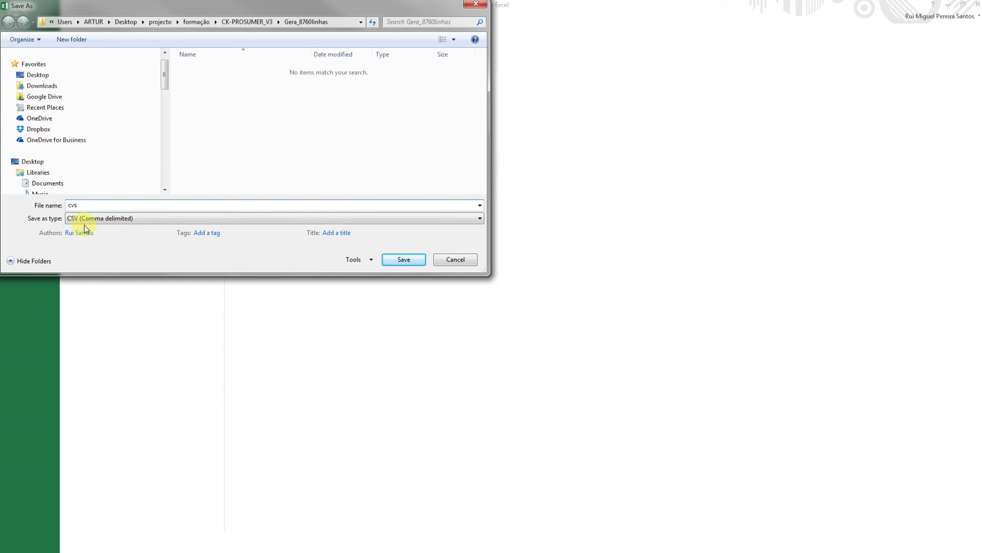
{"action": "left_click", "coordinate": [402, 260]}
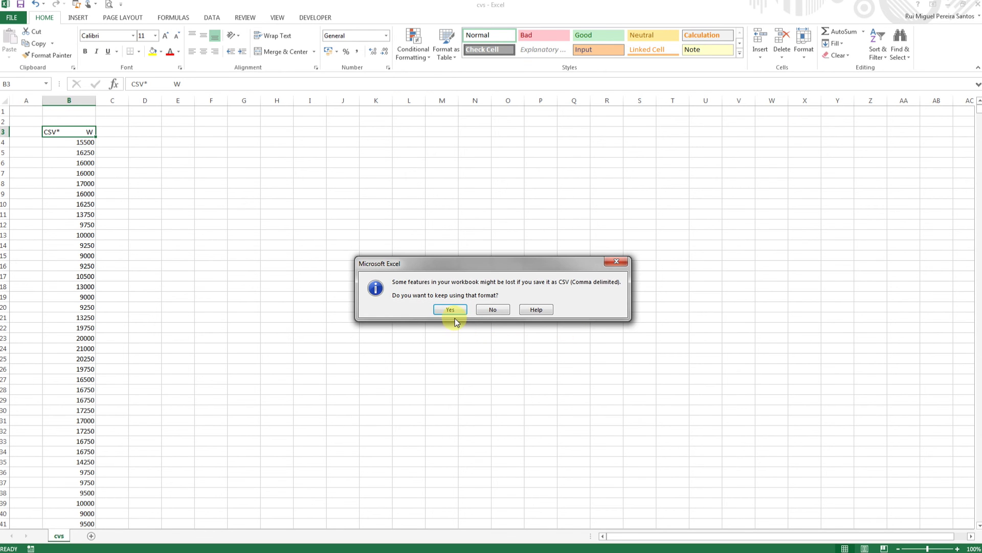
{"action": "left_click", "coordinate": [450, 310]}
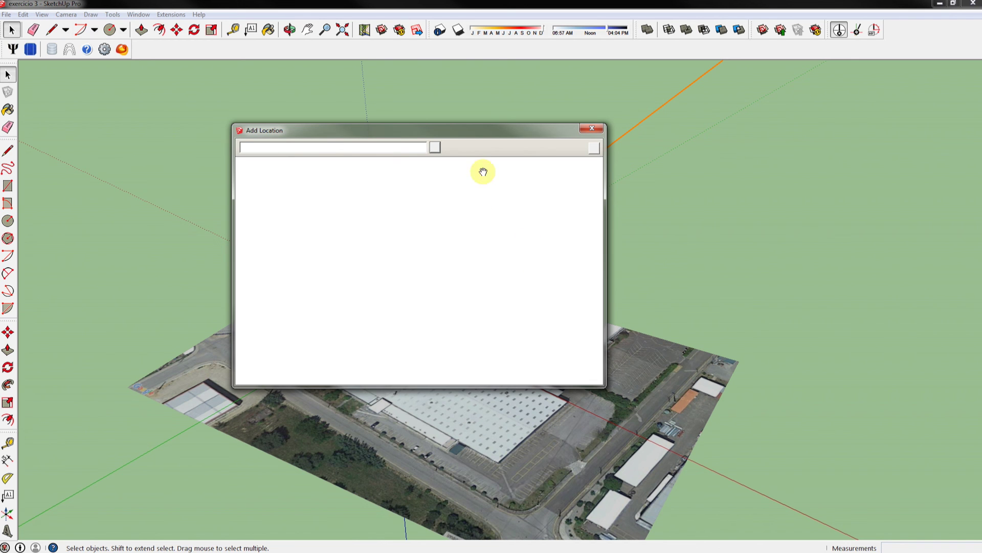
Find the Avon Automotive Portugal factory on the map and grab the region around it.
{"action": "left_click", "coordinate": [344, 147]}
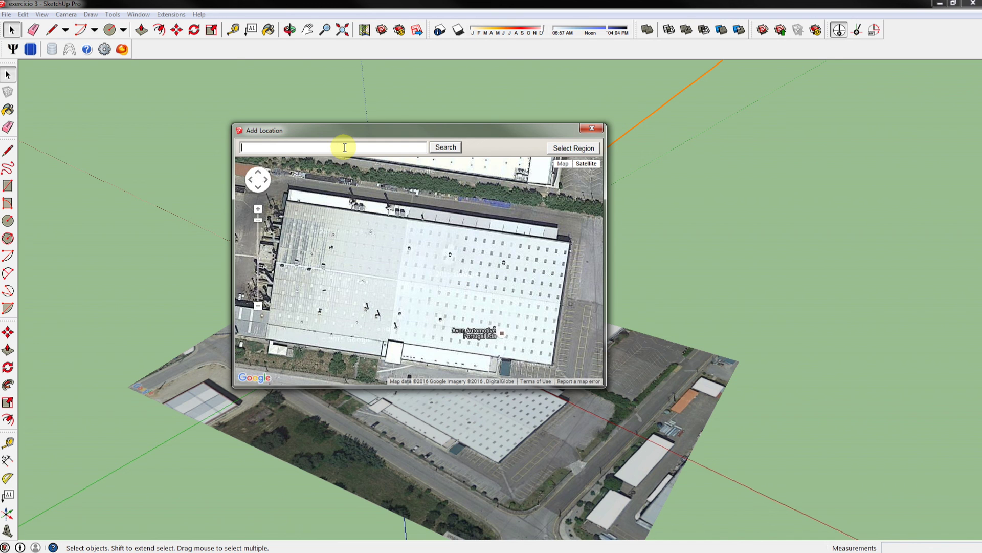
{"action": "scroll", "coordinate": [494, 333], "scroll_direction": "down", "scroll_amount": 1}
{"action": "scroll", "coordinate": [495, 333], "scroll_direction": "down", "scroll_amount": 2}
{"action": "left_click_drag", "start_coordinate": [471, 297], "coordinate": [358, 228]}
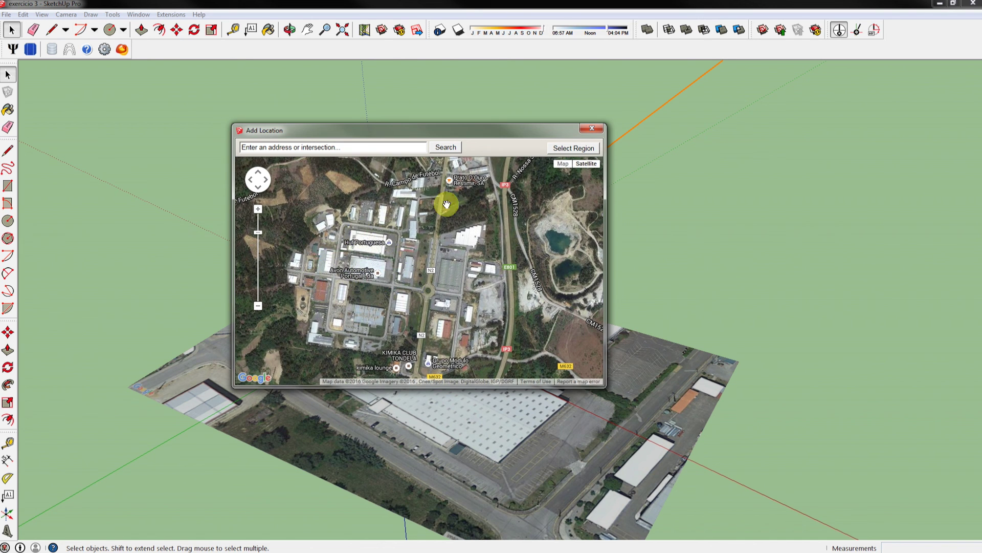
{"action": "scroll", "coordinate": [357, 265], "scroll_direction": "up", "scroll_amount": 2}
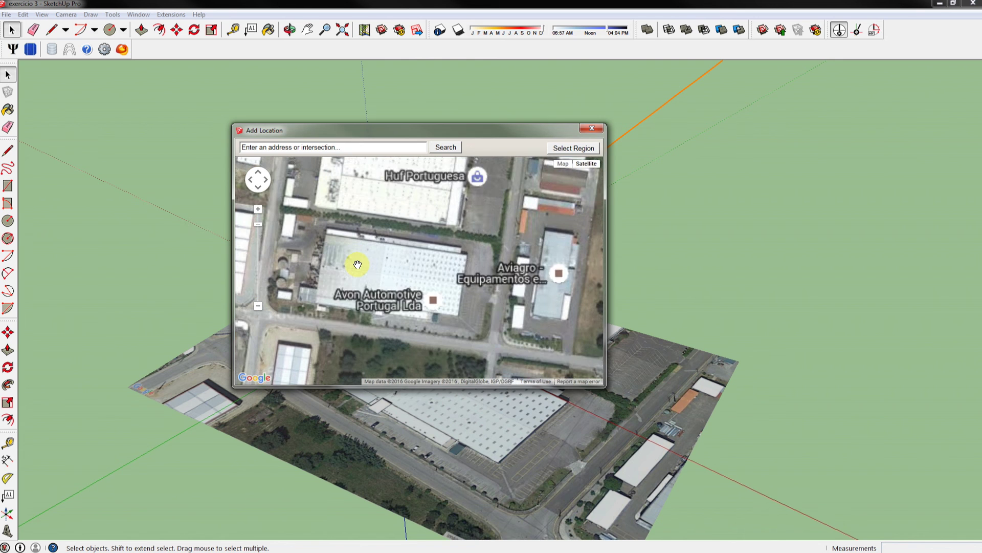
{"action": "left_click", "coordinate": [574, 148]}
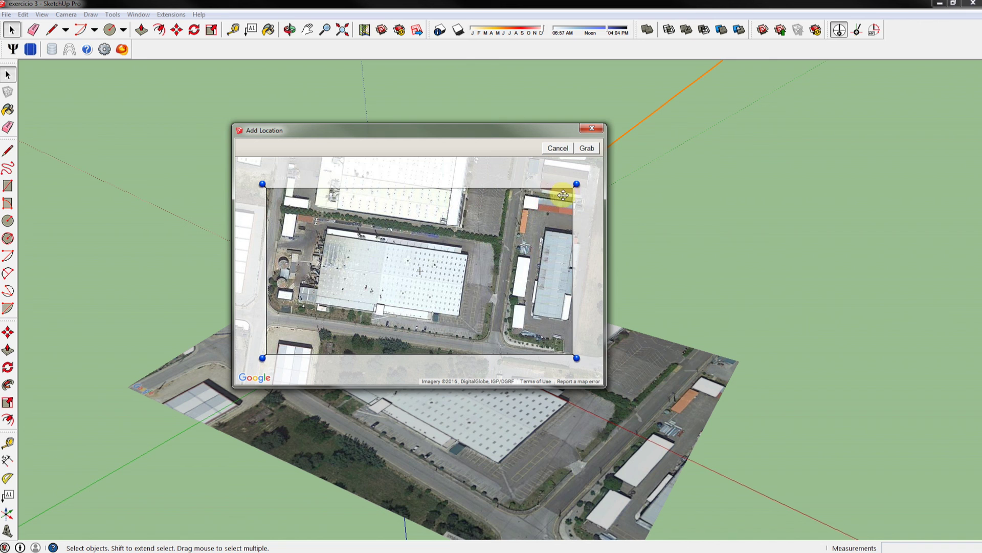
{"action": "left_click_drag", "start_coordinate": [577, 186], "coordinate": [524, 187]}
{"action": "left_click_drag", "start_coordinate": [262, 187], "coordinate": [281, 187]}
{"action": "left_click", "coordinate": [589, 151]}
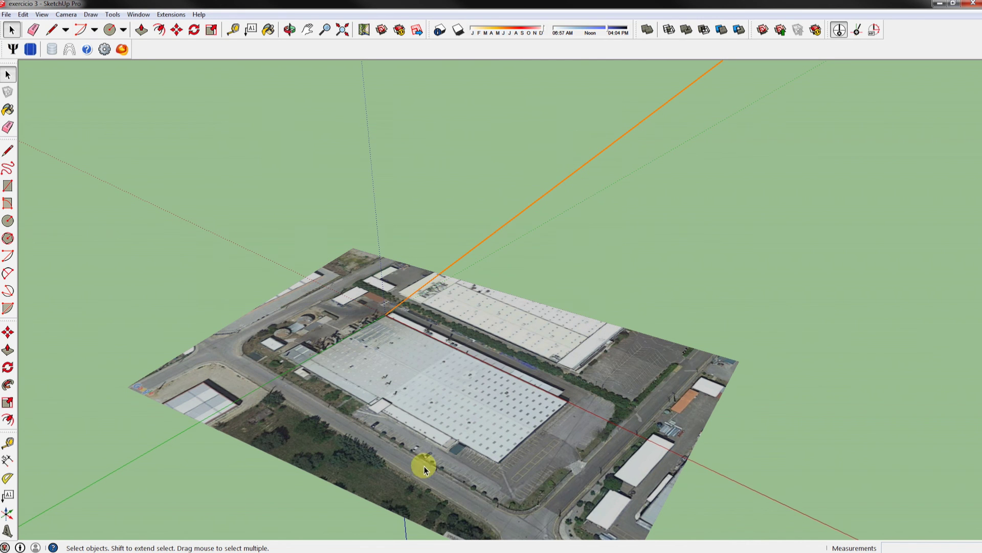
Hide the orange line and orbit to a close, near top-down view of the factory imagery.
{"action": "scroll", "coordinate": [417, 424], "scroll_direction": "down", "scroll_amount": 3}
{"action": "left_click_drag", "start_coordinate": [417, 423], "coordinate": [650, 137]}
{"action": "left_click", "coordinate": [839, 30]}
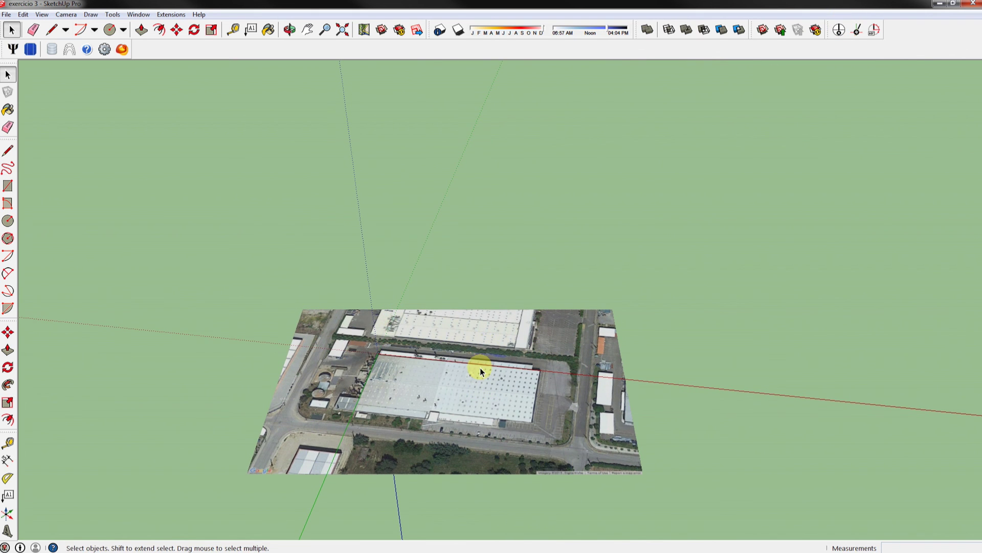
{"action": "middle_click", "coordinate": [490, 362]}
{"action": "left_click_drag", "start_coordinate": [490, 363], "coordinate": [468, 383]}
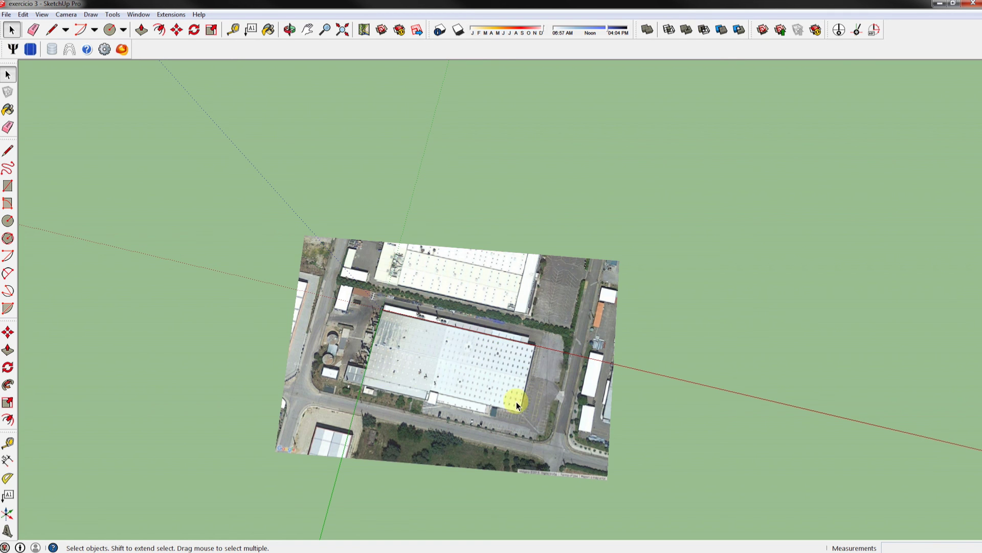
{"action": "scroll", "coordinate": [517, 405], "scroll_direction": "up", "scroll_amount": 6}
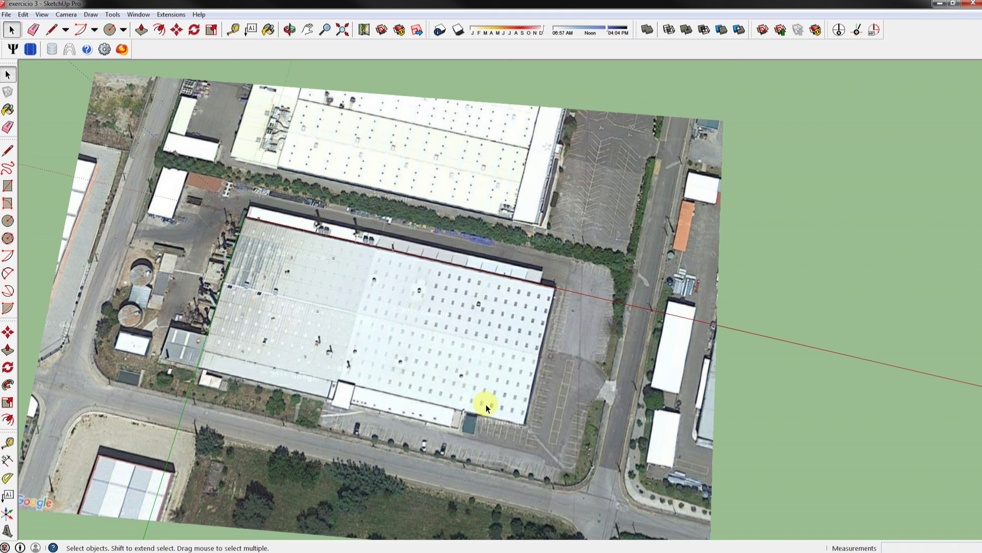
Trace the factory's four-corner footprint over the aerial image as a closed face.
{"action": "key", "text": "l"}
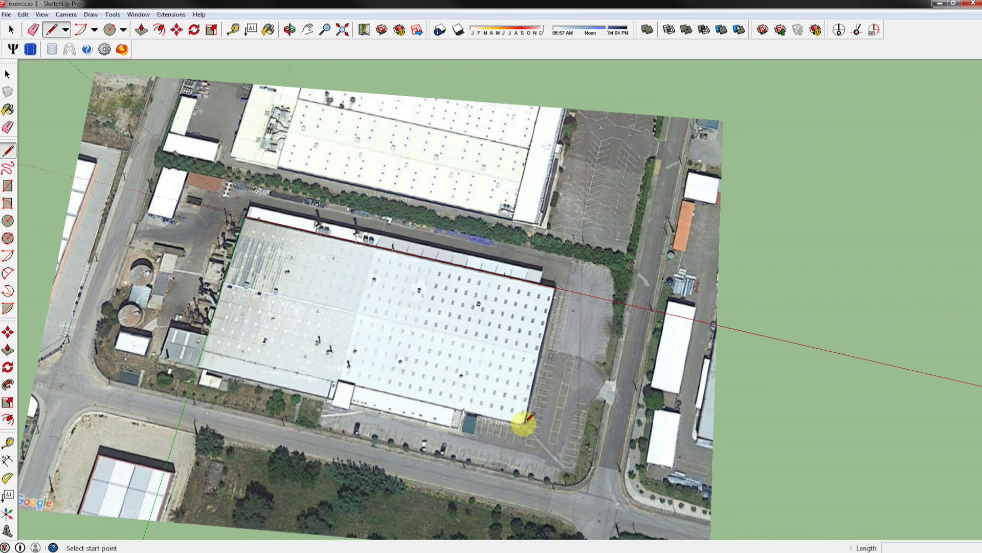
{"action": "left_click", "coordinate": [524, 424]}
{"action": "left_click", "coordinate": [536, 340]}
{"action": "left_click", "coordinate": [556, 287]}
{"action": "left_click", "coordinate": [244, 215]}
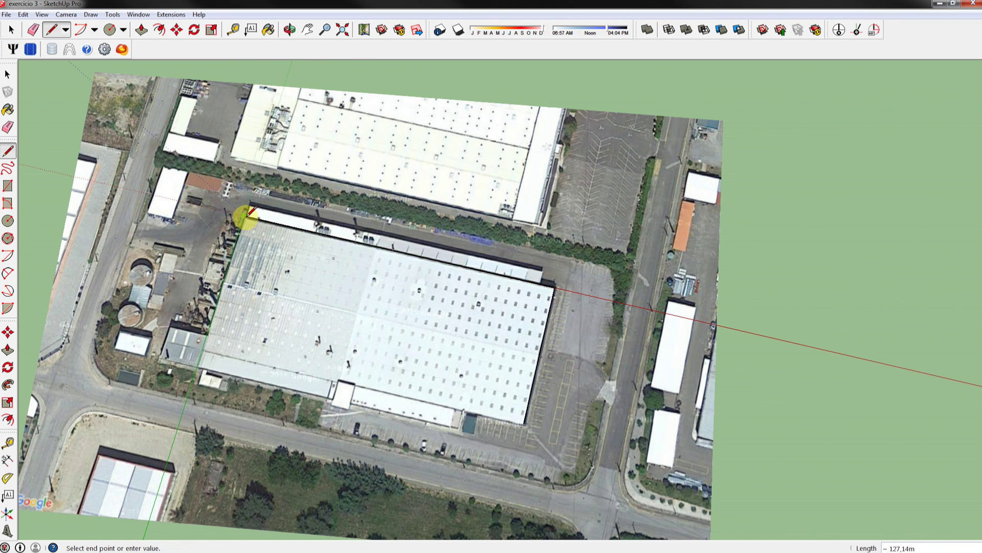
{"action": "left_click", "coordinate": [204, 347]}
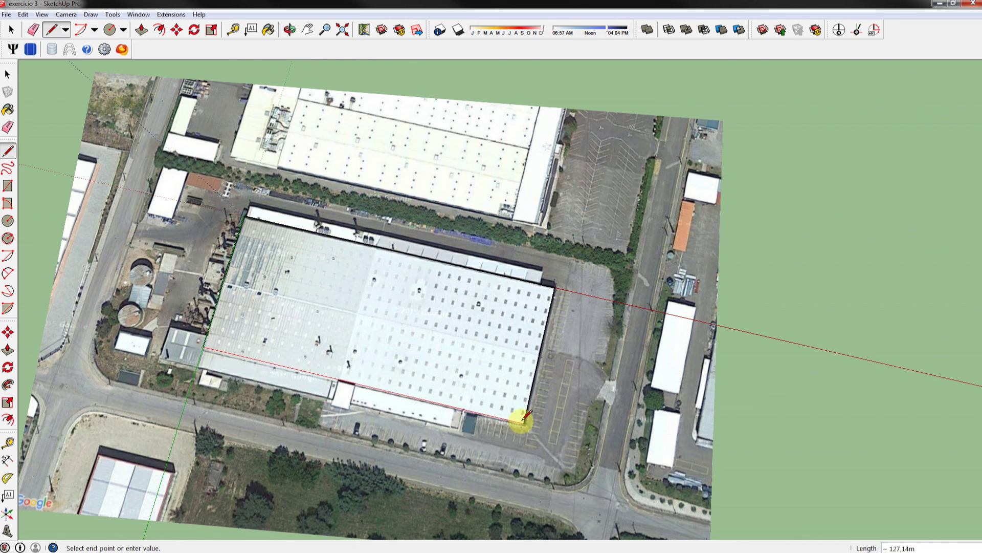
{"action": "left_click", "coordinate": [524, 420]}
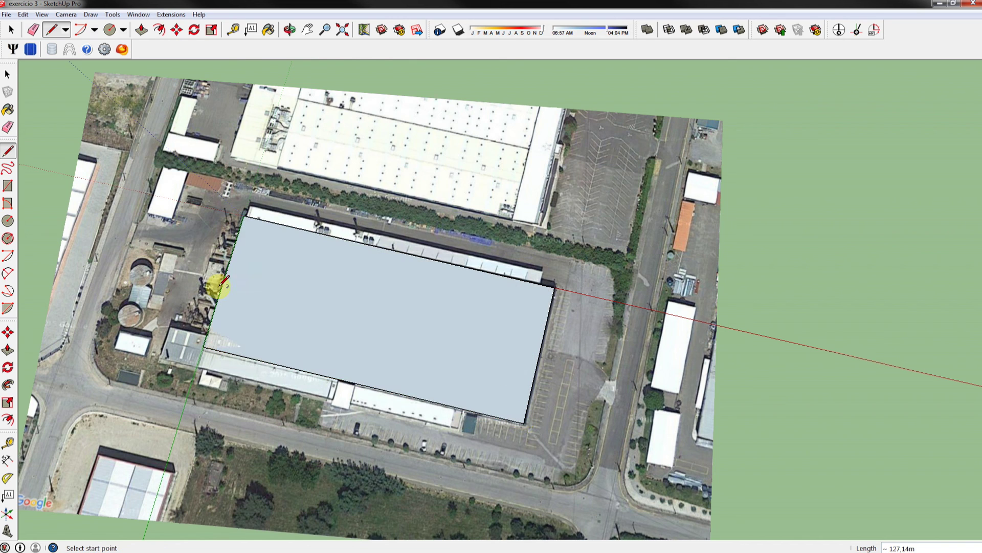
Push/Pull the footprint up 6 m into a solid block and orbit to check it.
{"action": "left_click", "coordinate": [7, 350]}
{"action": "left_click_drag", "start_coordinate": [386, 381], "coordinate": [504, 375]}
{"action": "type", "text": "6,00m"}
{"action": "key", "text": "Return"}
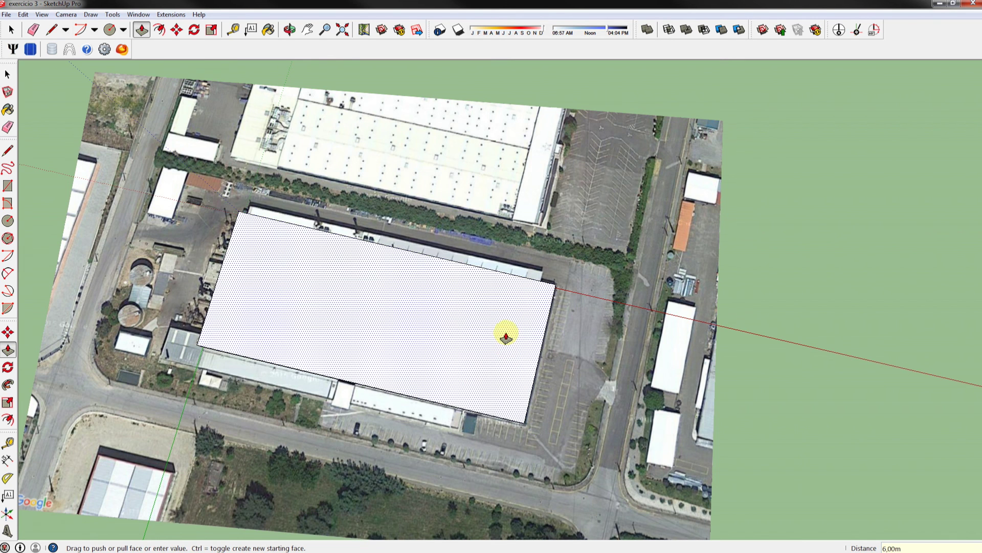
{"action": "left_click_drag", "start_coordinate": [548, 431], "coordinate": [538, 369]}
{"action": "left_click_drag", "start_coordinate": [548, 445], "coordinate": [439, 351]}
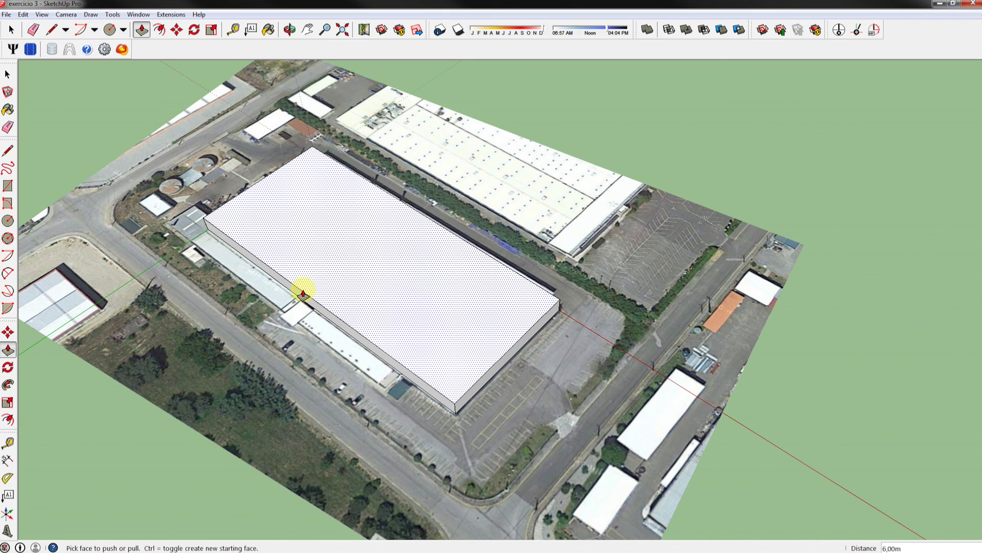
{"action": "key", "text": "l"}
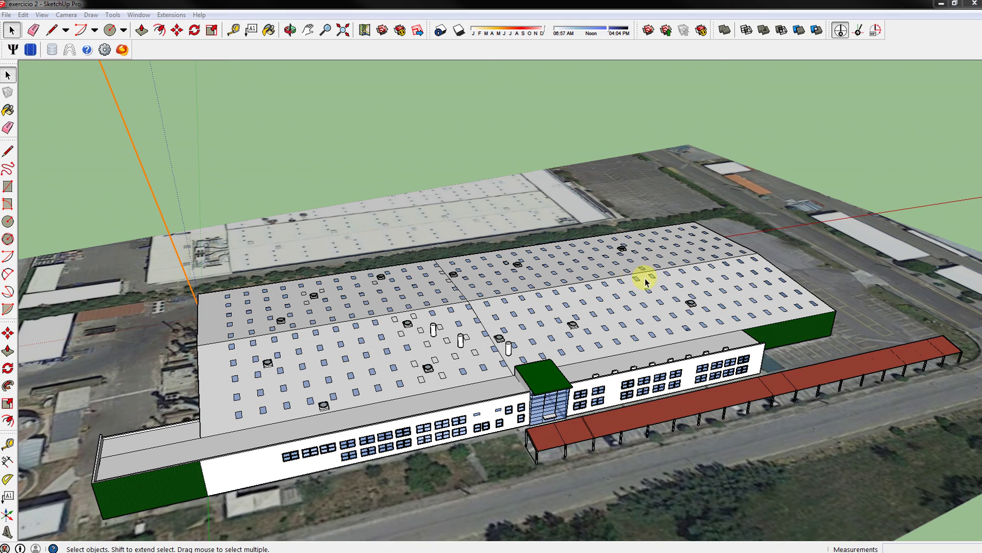
Orbit and zoom around the exercicio 2 factory roof, then select its right-hand roof face.
{"action": "left_click_drag", "start_coordinate": [656, 458], "coordinate": [220, 389]}
{"action": "scroll", "coordinate": [383, 375], "scroll_direction": "down", "scroll_amount": 2}
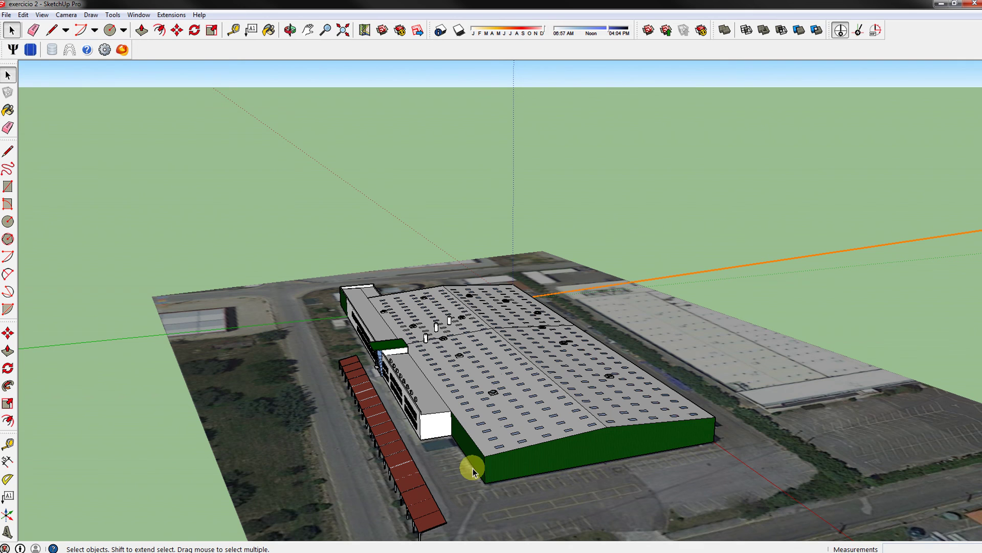
{"action": "left_click_drag", "start_coordinate": [463, 477], "coordinate": [766, 506]}
{"action": "scroll", "coordinate": [433, 334], "scroll_direction": "up", "scroll_amount": 5}
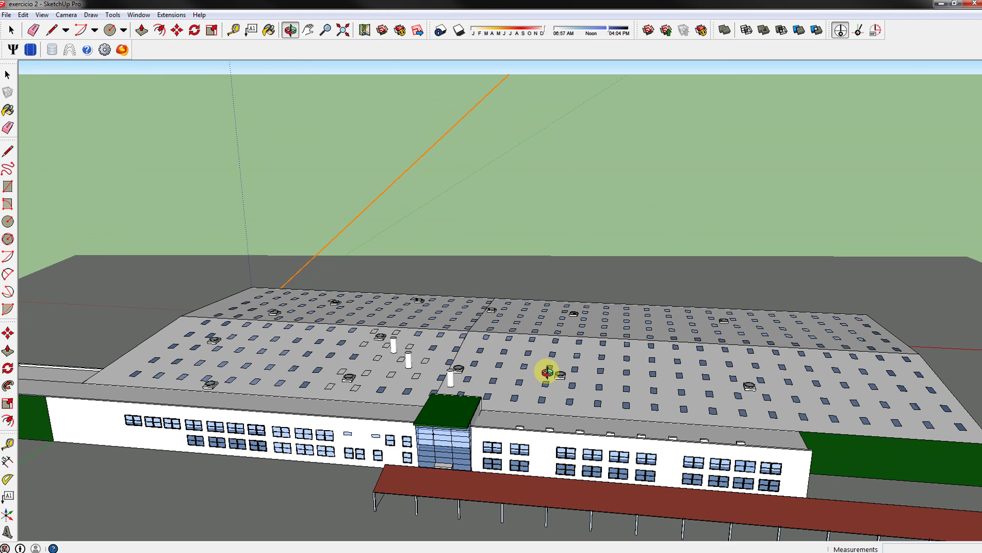
{"action": "key", "text": "space"}
{"action": "scroll", "coordinate": [653, 370], "scroll_direction": "up", "scroll_amount": 3}
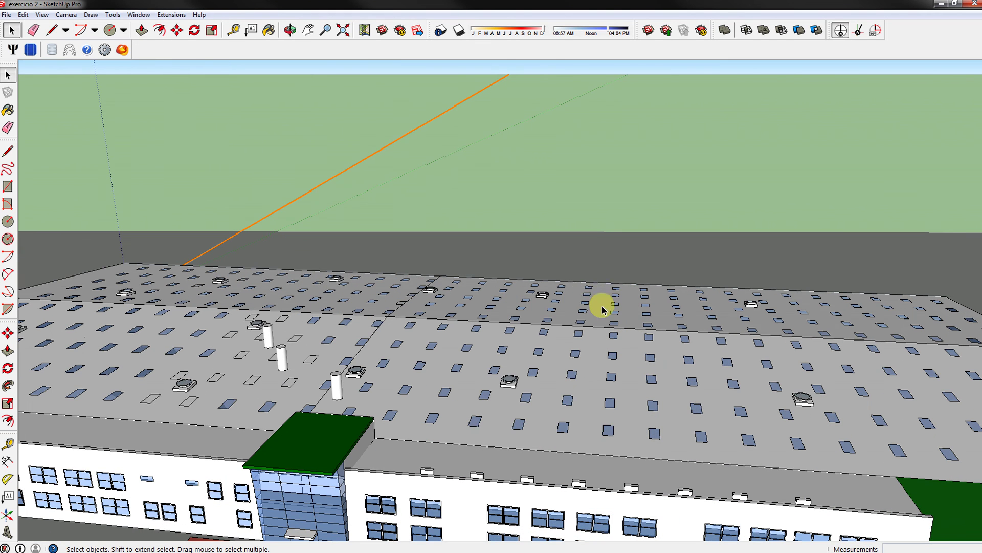
{"action": "scroll", "coordinate": [613, 309], "scroll_direction": "down", "scroll_amount": 3}
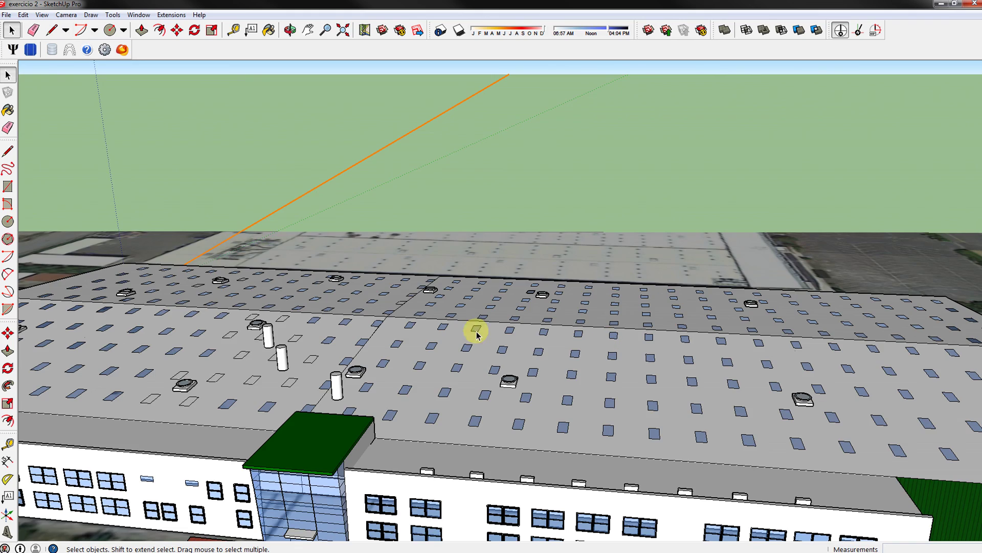
{"action": "scroll", "coordinate": [198, 302], "scroll_direction": "down", "scroll_amount": 2}
{"action": "left_click_drag", "start_coordinate": [807, 355], "coordinate": [728, 477]}
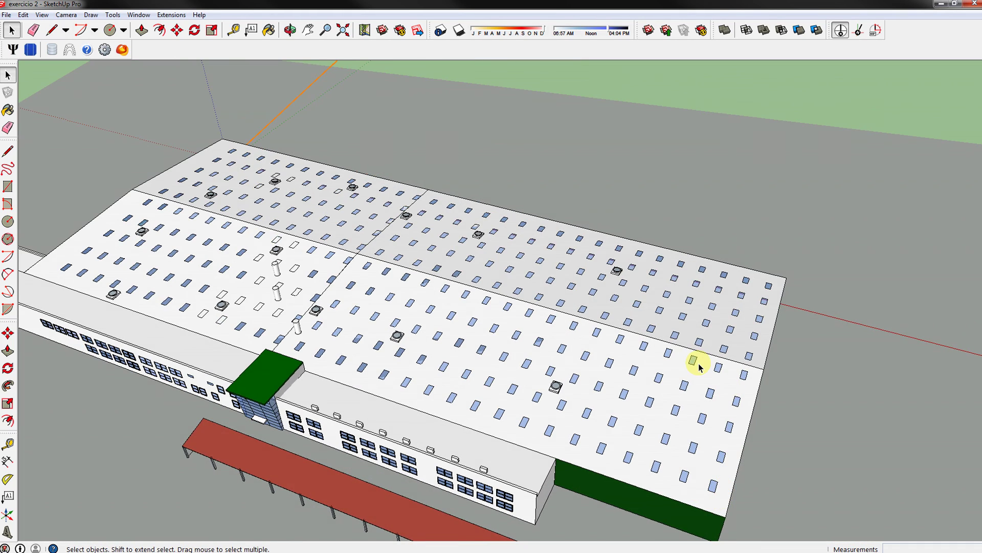
{"action": "scroll", "coordinate": [698, 366], "scroll_direction": "up", "scroll_amount": 1}
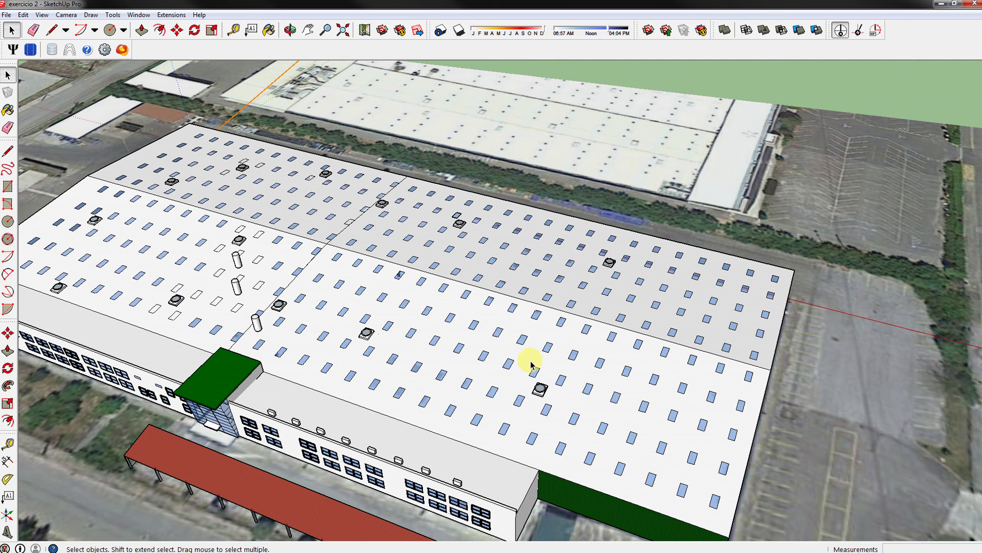
{"action": "left_click", "coordinate": [557, 366]}
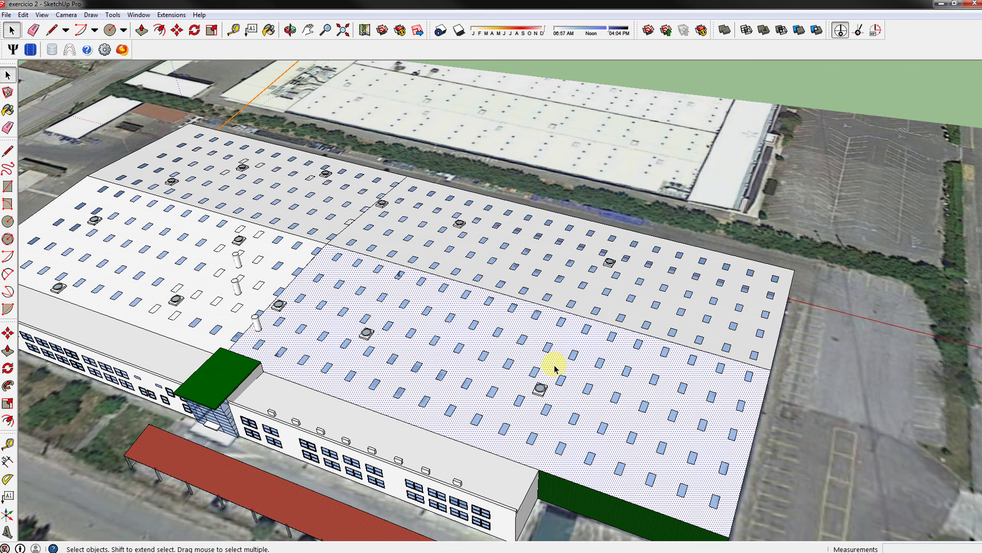
Select all the roof faces and open Skelion's Multiple faces panel placement settings.
{"action": "key", "text": "ctrl+a"}
{"action": "left_click", "coordinate": [31, 49]}
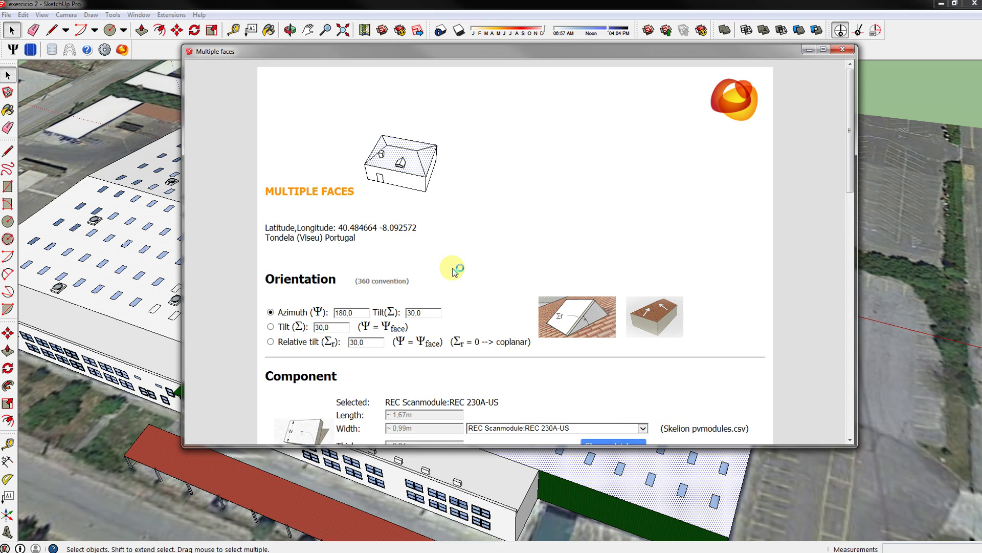
{"action": "scroll", "coordinate": [486, 270], "scroll_direction": "down", "scroll_amount": 3}
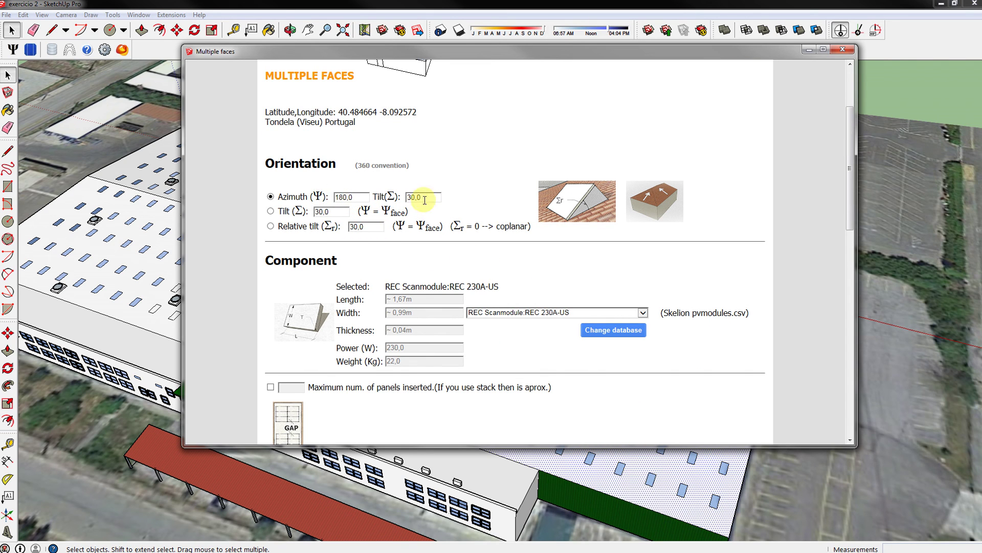
{"action": "scroll", "coordinate": [479, 306], "scroll_direction": "down", "scroll_amount": 1}
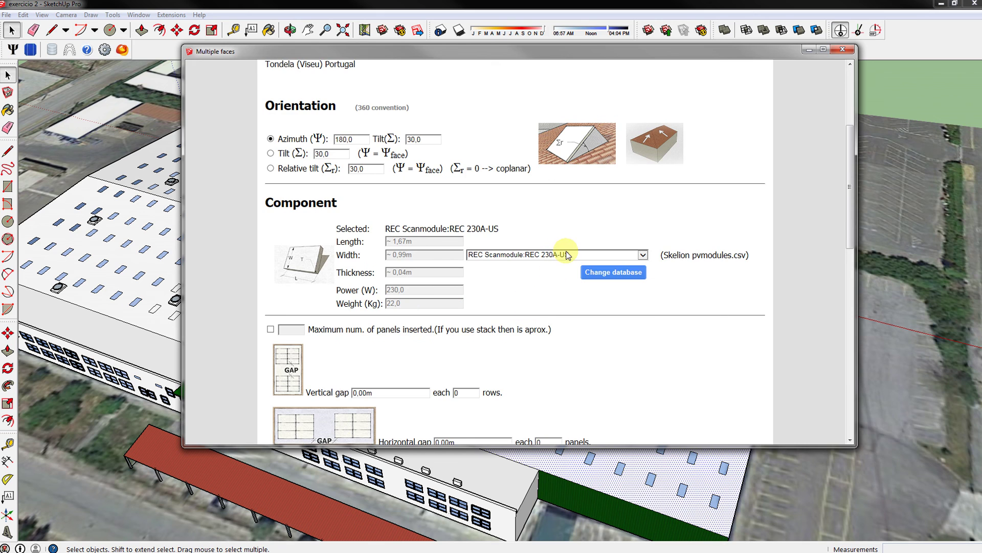
Keep the REC 230A-US module, landscape, 0.04 m spacing and worst pitch ±2.00 hours.
{"action": "left_click", "coordinate": [611, 255]}
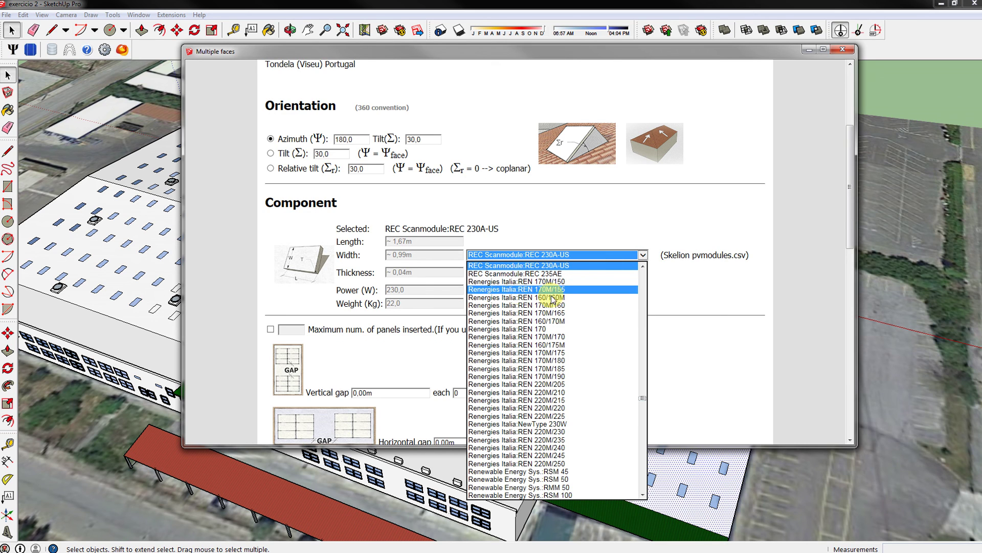
{"action": "scroll", "coordinate": [511, 306], "scroll_direction": "up", "scroll_amount": 4}
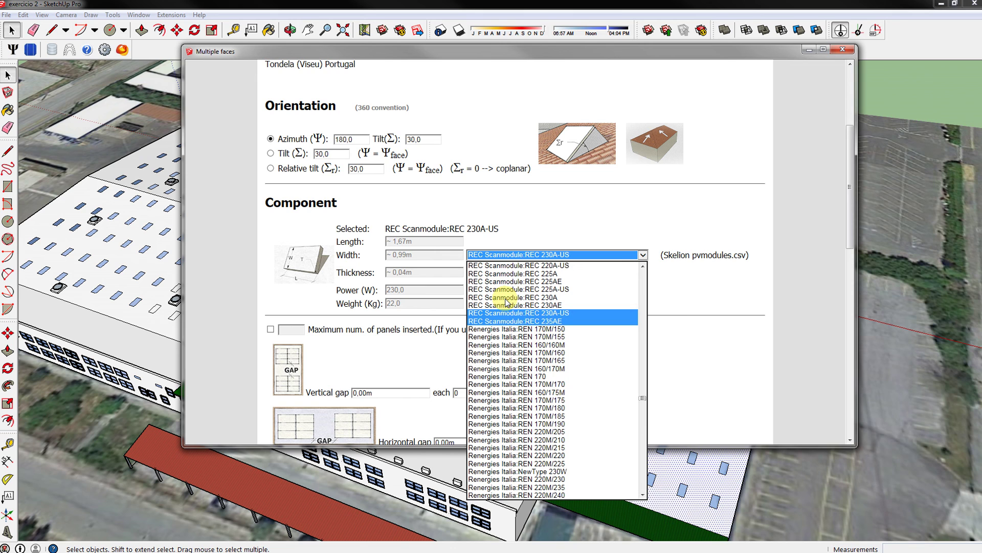
{"action": "scroll", "coordinate": [499, 310], "scroll_direction": "down", "scroll_amount": 2}
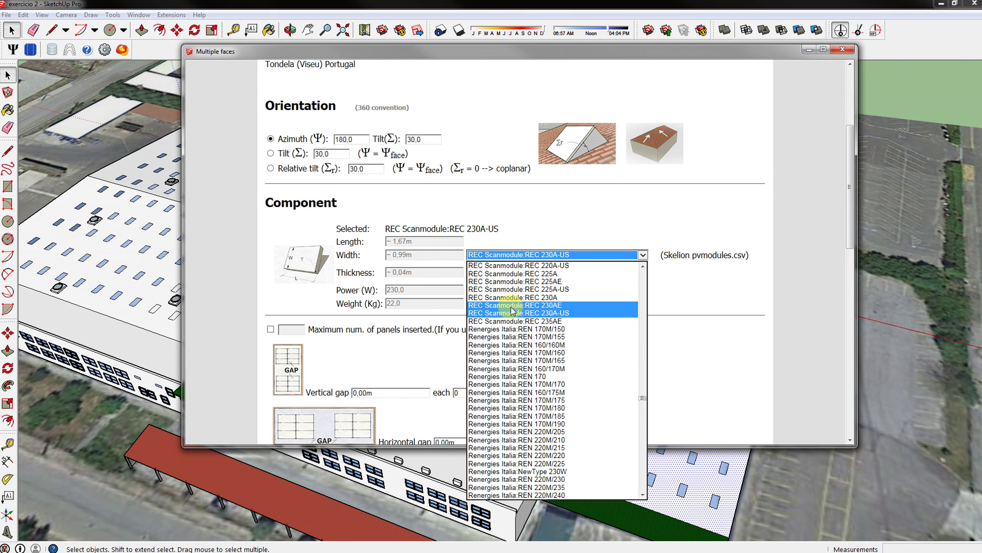
{"action": "scroll", "coordinate": [563, 303], "scroll_direction": "down", "scroll_amount": 1}
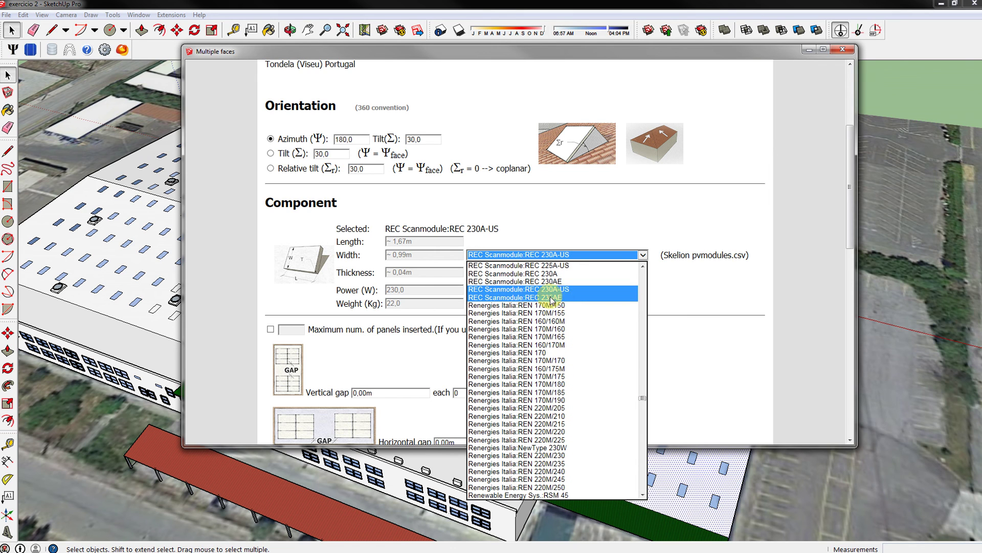
{"action": "scroll", "coordinate": [550, 306], "scroll_direction": "down", "scroll_amount": 1}
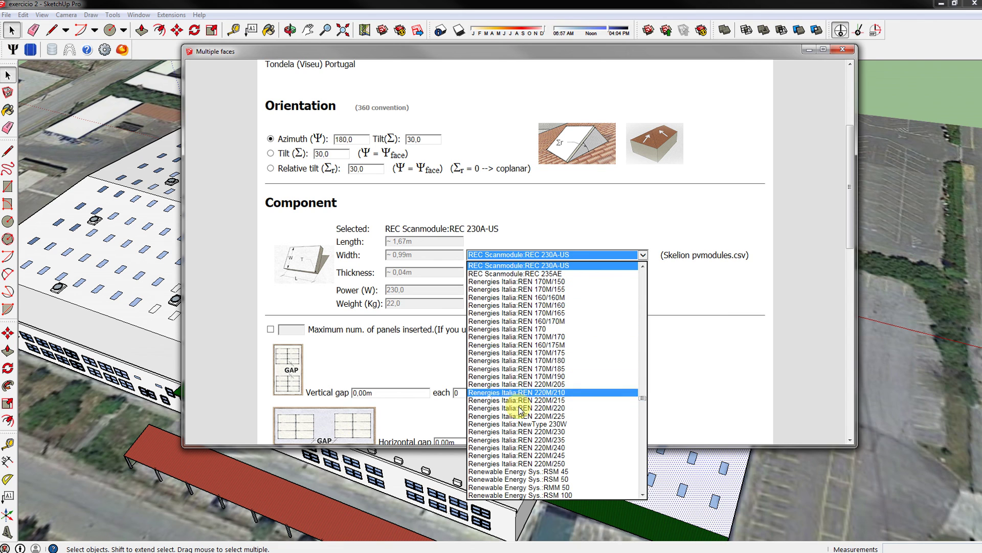
{"action": "left_click", "coordinate": [687, 330]}
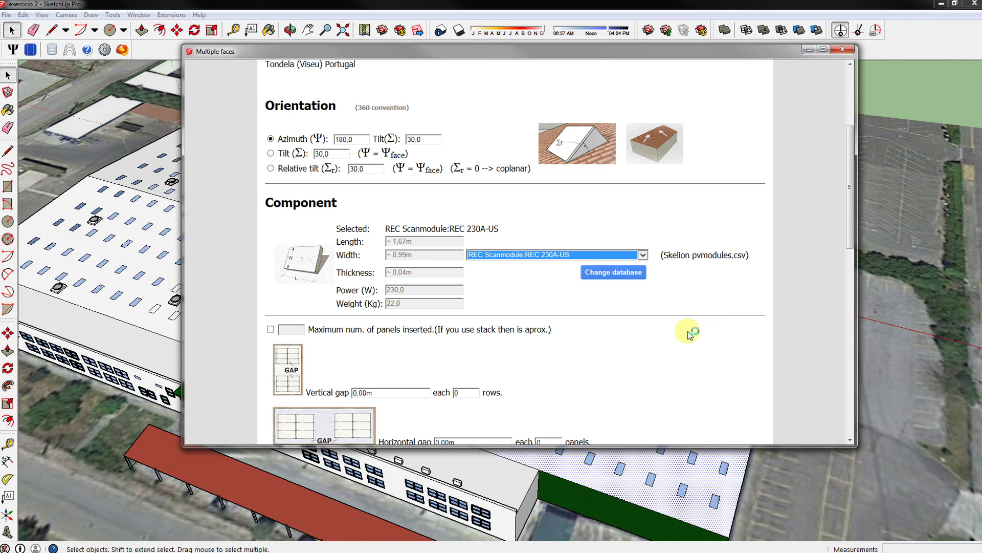
{"action": "scroll", "coordinate": [625, 314], "scroll_direction": "down", "scroll_amount": 5}
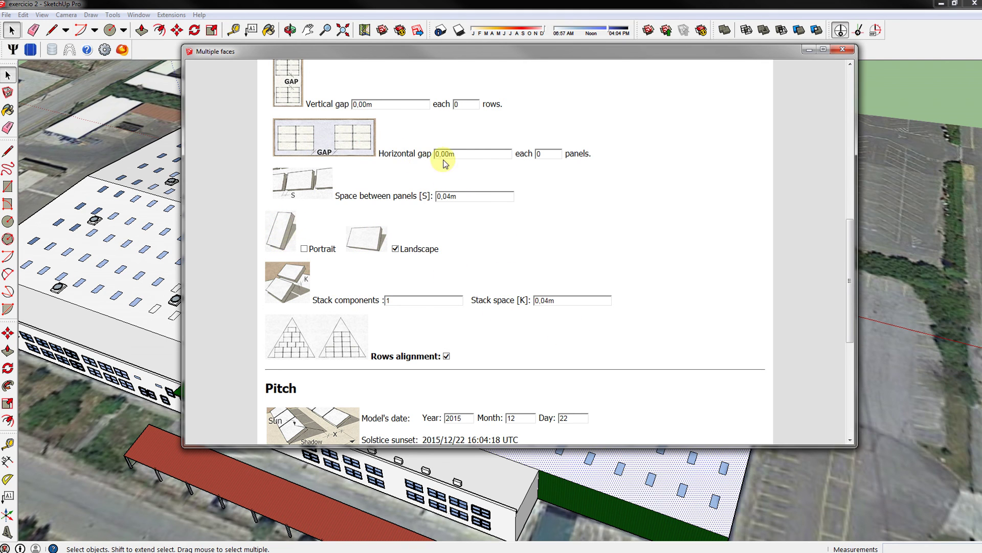
{"action": "scroll", "coordinate": [533, 287], "scroll_direction": "down", "scroll_amount": 5}
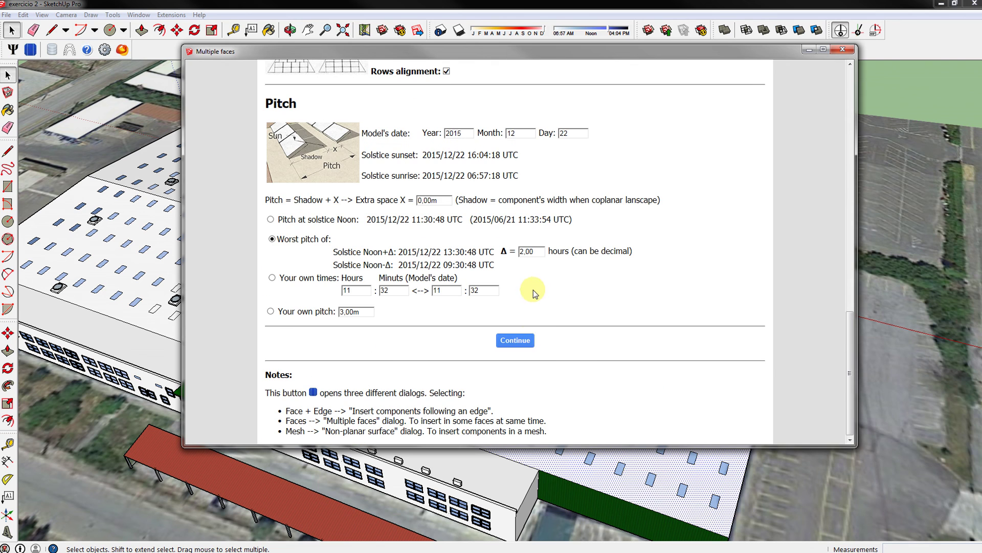
Place the REC panel arrays on the selected roof faces, then select a roof face.
{"action": "left_click", "coordinate": [523, 343]}
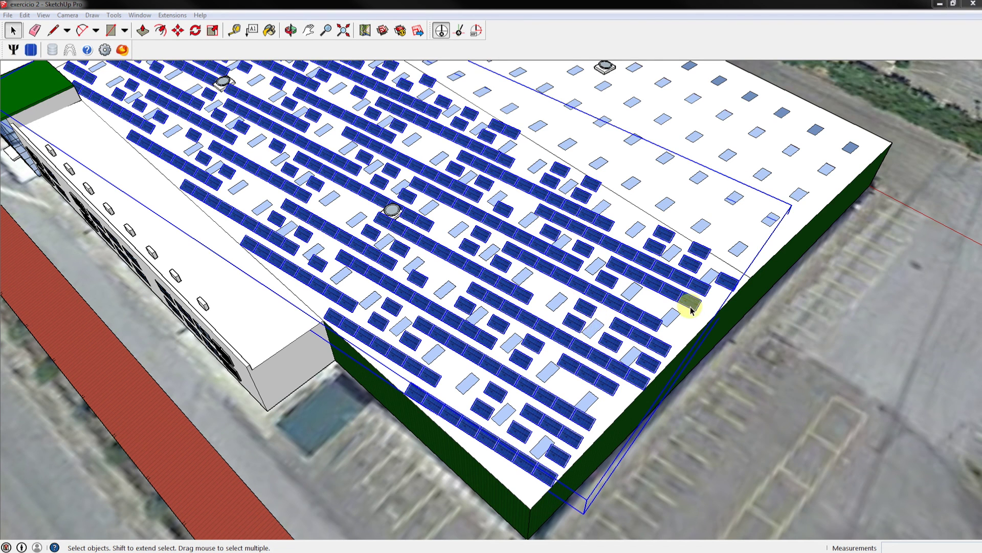
{"action": "double_click", "coordinate": [682, 320]}
{"action": "scroll", "coordinate": [709, 334], "scroll_direction": "down", "scroll_amount": 2}
{"action": "scroll", "coordinate": [709, 334], "scroll_direction": "down", "scroll_amount": 3}
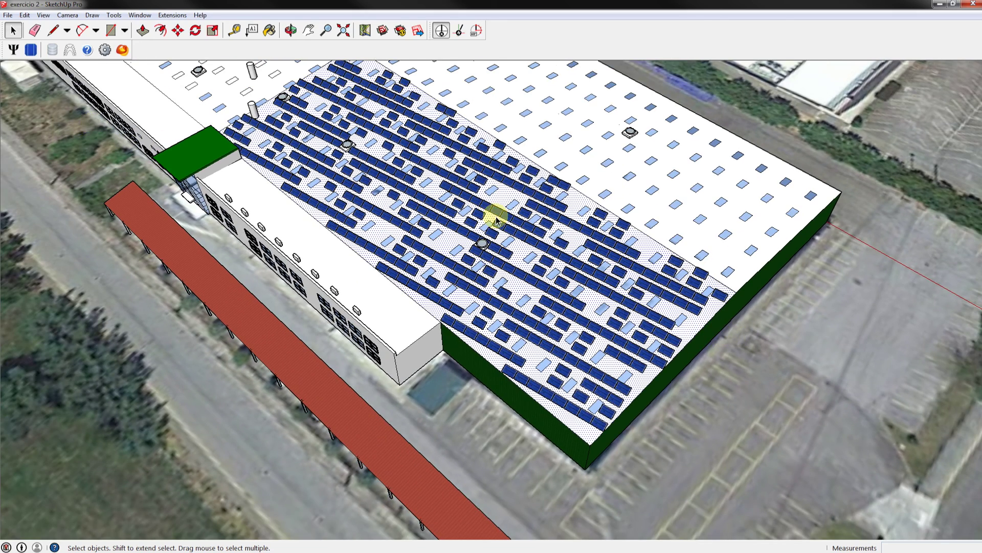
Check the roof's Skelion Tilt and Azimuth readout, then close it.
{"action": "left_click", "coordinate": [34, 53]}
{"action": "left_click", "coordinate": [686, 94]}
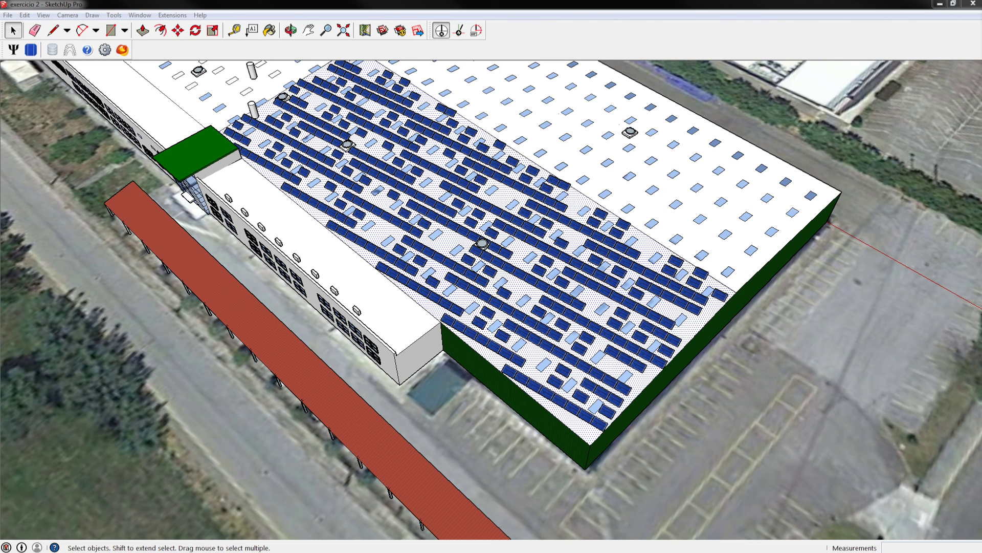
{"action": "left_click_drag", "start_coordinate": [541, 92], "coordinate": [668, 130]}
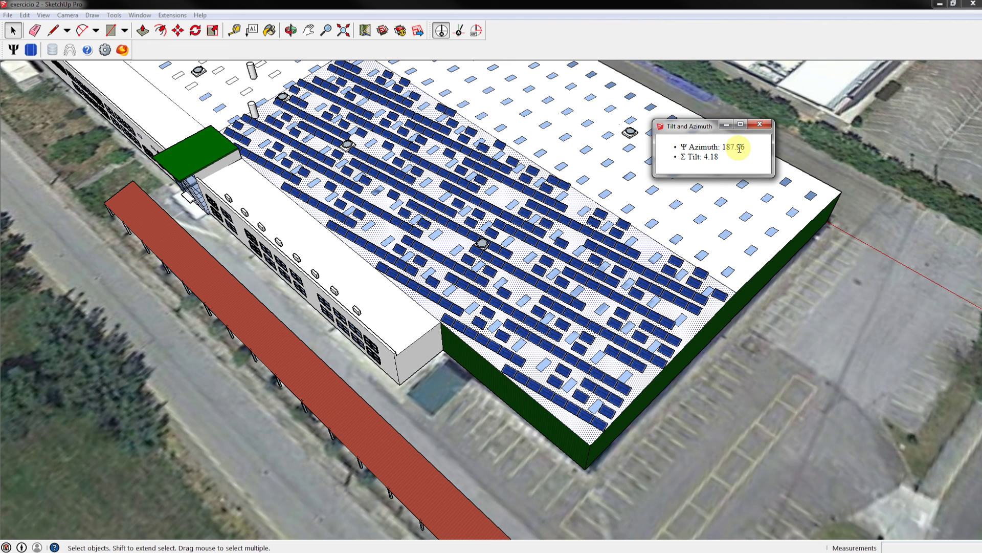
{"action": "left_click", "coordinate": [760, 124]}
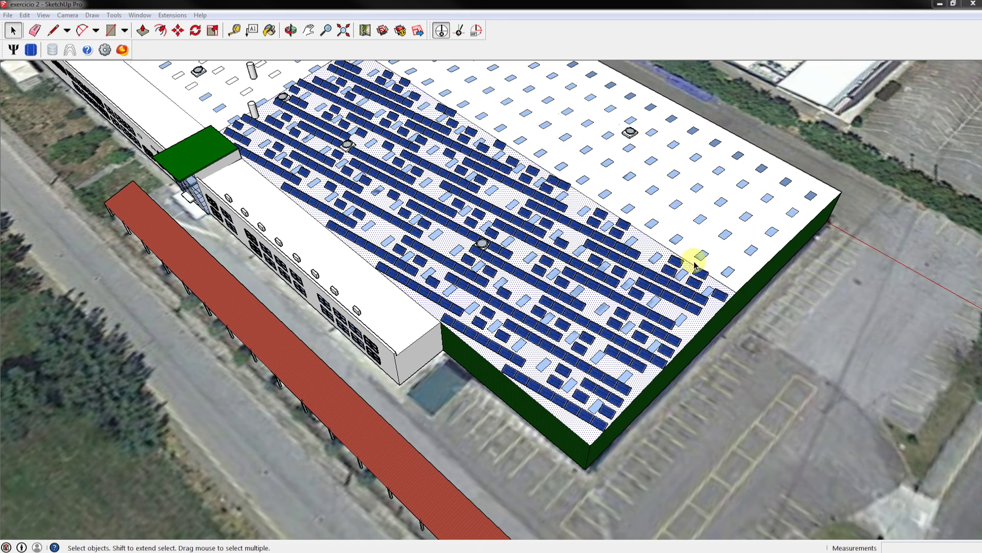
{"action": "scroll", "coordinate": [491, 373], "scroll_direction": "up", "scroll_amount": 3}
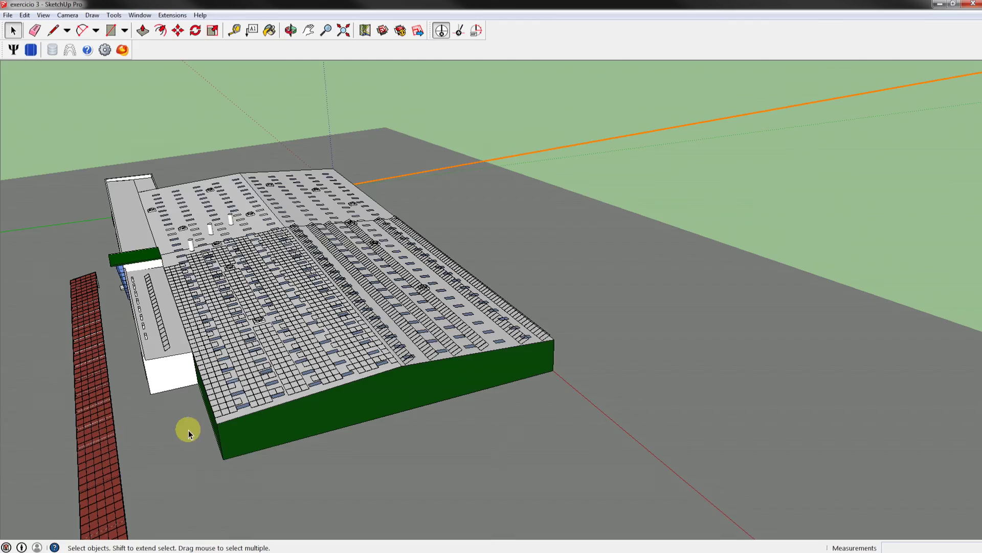
Orbit and zoom in for a close view of the panel-covered roof.
{"action": "key", "text": "o"}
{"action": "left_click_drag", "start_coordinate": [225, 459], "coordinate": [820, 458]}
{"action": "scroll", "coordinate": [839, 481], "scroll_direction": "down", "scroll_amount": 3}
{"action": "scroll", "coordinate": [857, 499], "scroll_direction": "up", "scroll_amount": 3}
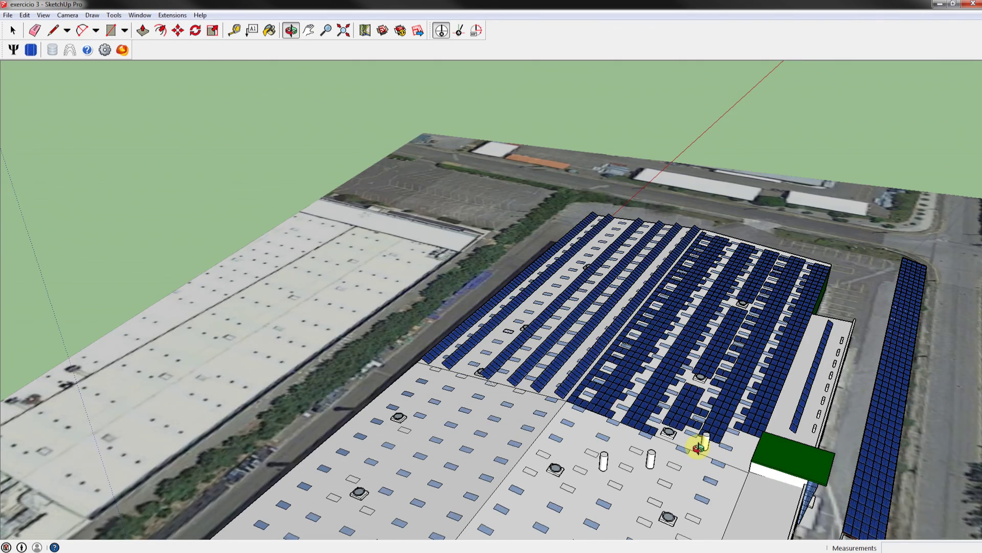
{"action": "scroll", "coordinate": [704, 449], "scroll_direction": "up", "scroll_amount": 2}
{"action": "scroll", "coordinate": [709, 450], "scroll_direction": "up", "scroll_amount": 1}
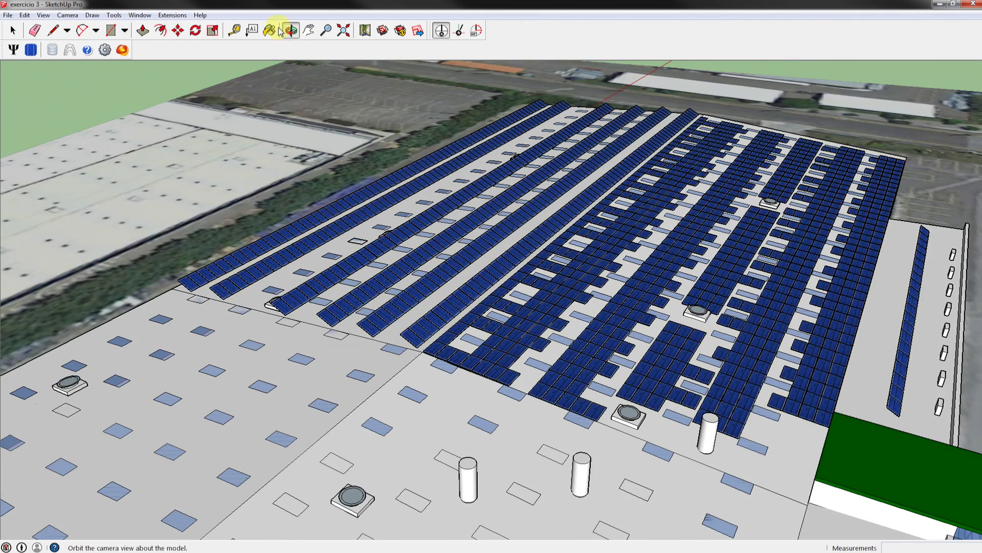
Show the Shadows toolbar and dock it at the top of the window.
{"action": "right_click", "coordinate": [532, 38]}
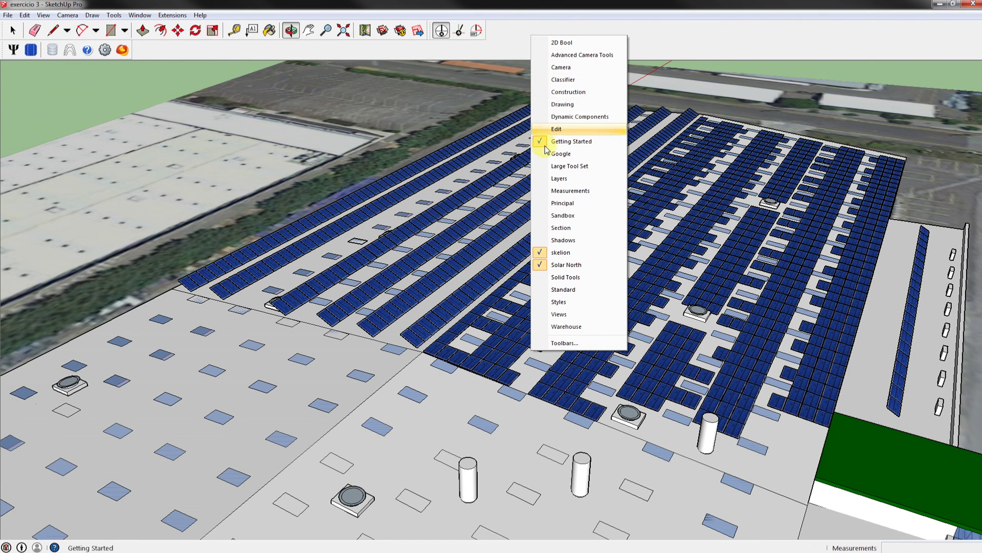
{"action": "left_click", "coordinate": [558, 239]}
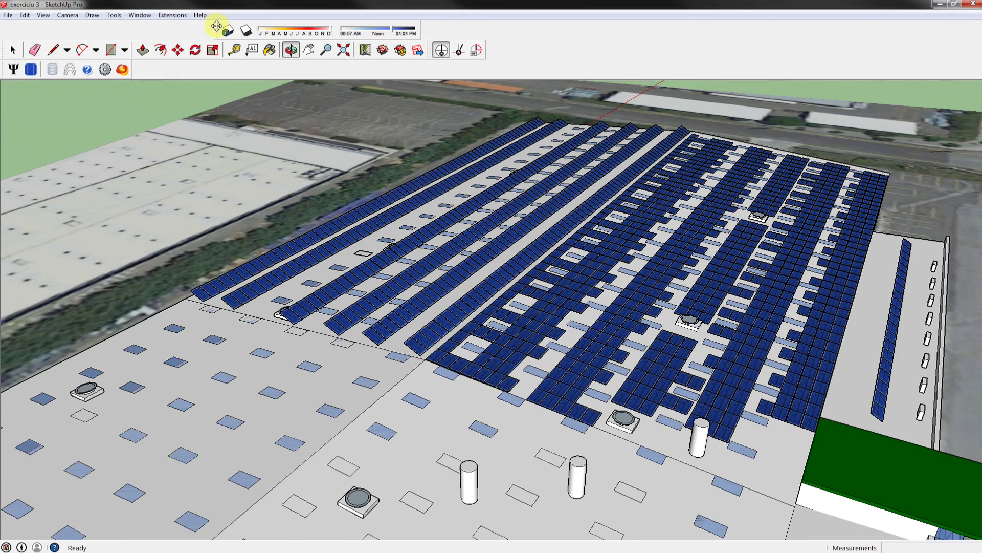
{"action": "left_click_drag", "start_coordinate": [216, 25], "coordinate": [490, 43]}
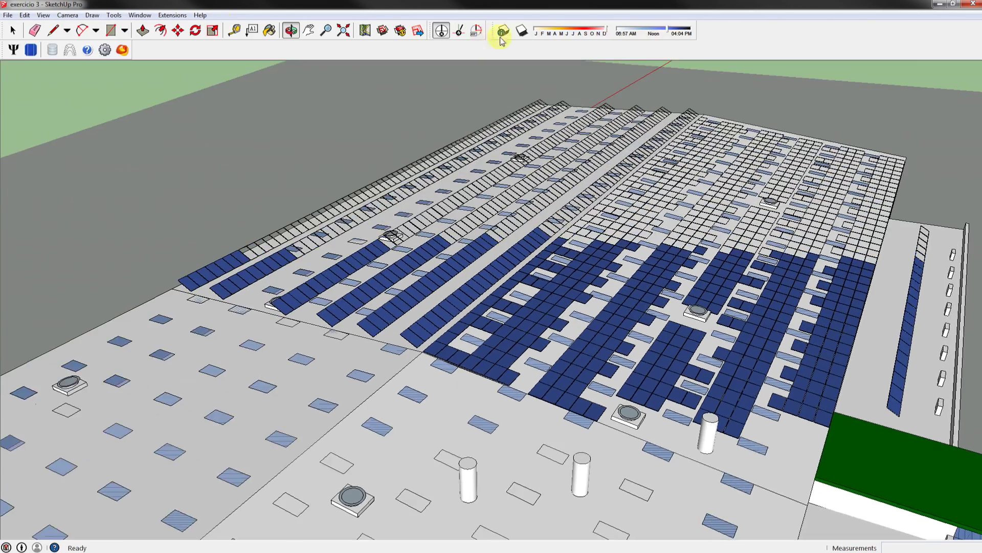
Turn on shadows with a morning time and mid-year date (sunrise 04:45 AM, sunset 06:28 PM).
{"action": "left_click", "coordinate": [522, 31]}
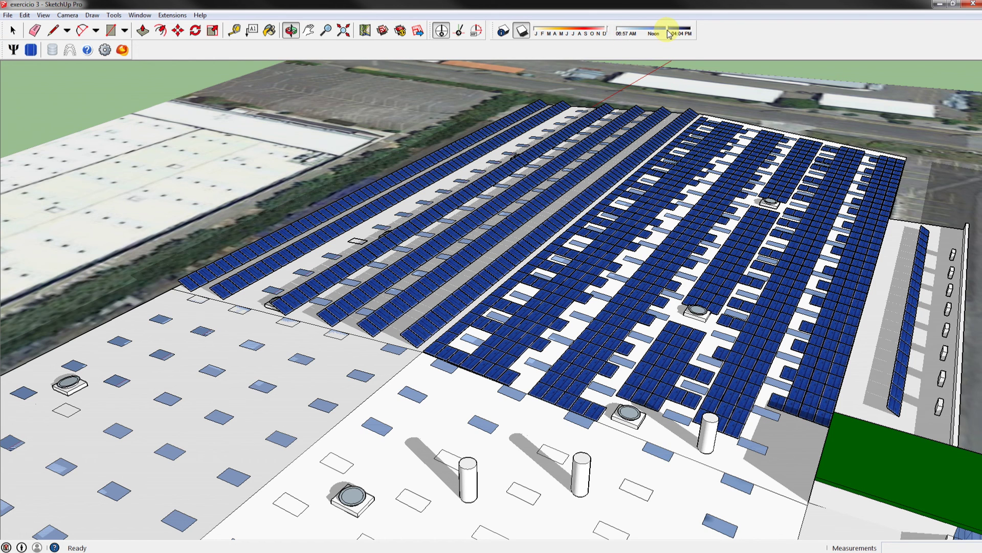
{"action": "left_click_drag", "start_coordinate": [670, 34], "coordinate": [630, 31]}
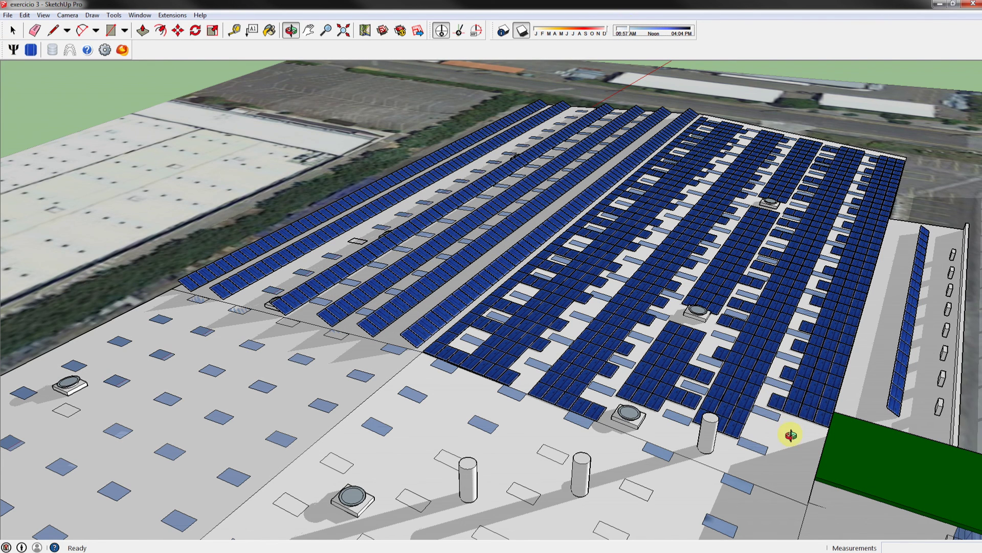
{"action": "left_click", "coordinate": [581, 32]}
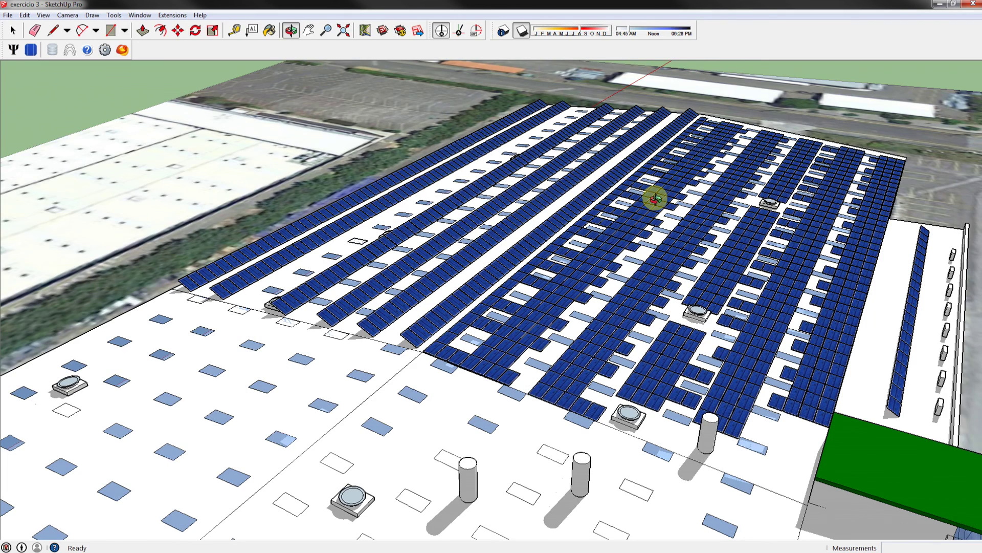
{"action": "left_click_drag", "start_coordinate": [654, 198], "coordinate": [811, 285]}
{"action": "key", "text": "space"}
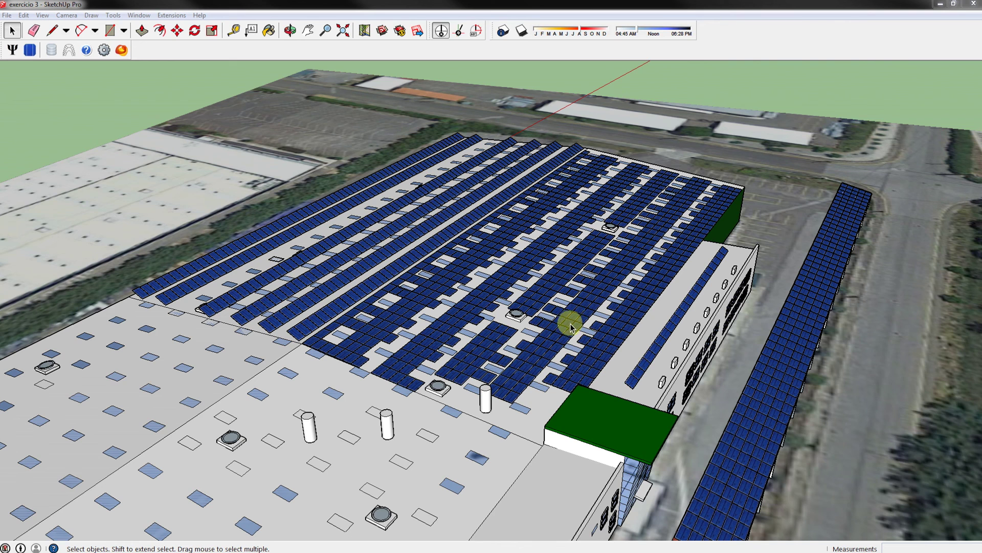
Confirm in Entity Info that the roof panel component has 1462 instances, then exit group editing.
{"action": "double_click", "coordinate": [569, 318]}
{"action": "right_click", "coordinate": [572, 313]}
{"action": "left_click", "coordinate": [602, 55]}
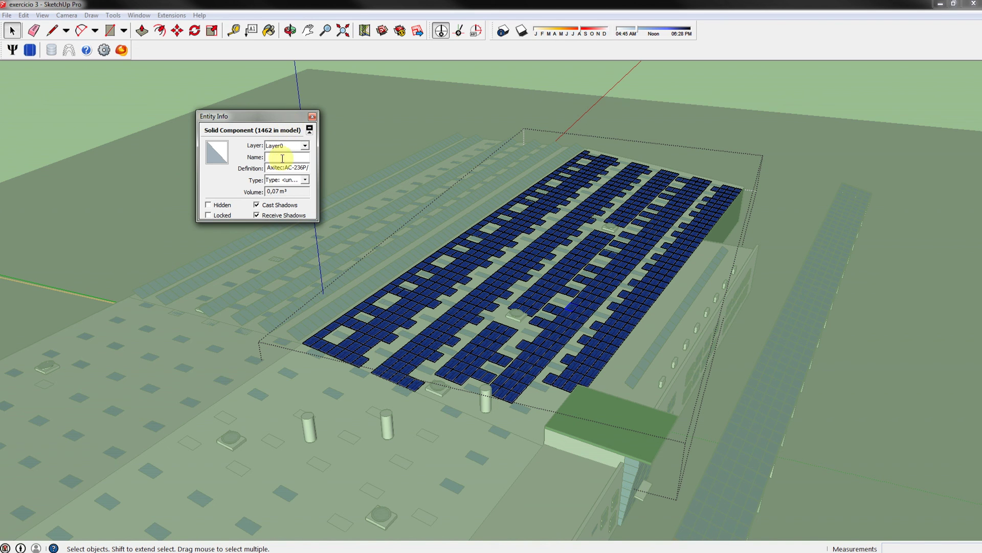
{"action": "left_click", "coordinate": [312, 118]}
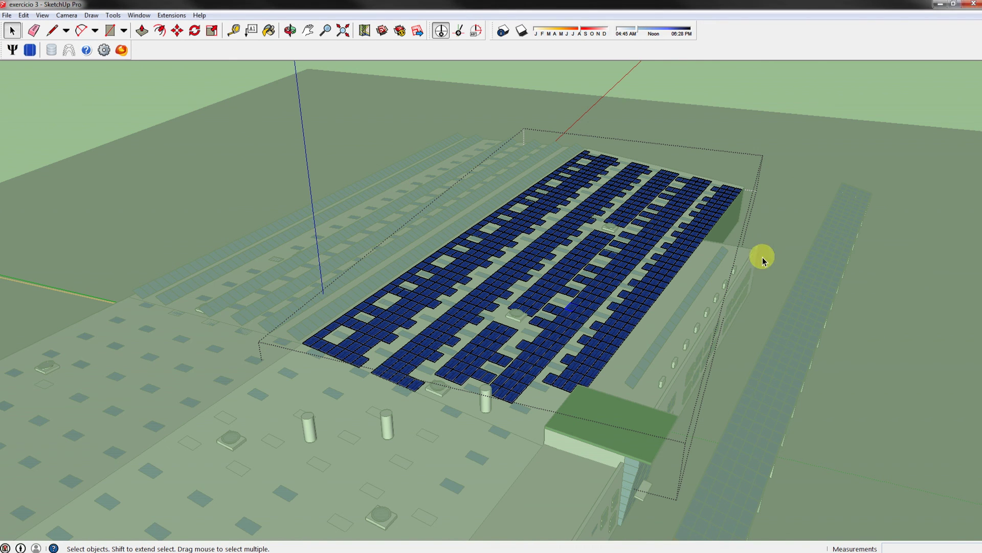
{"action": "key", "text": "Escape"}
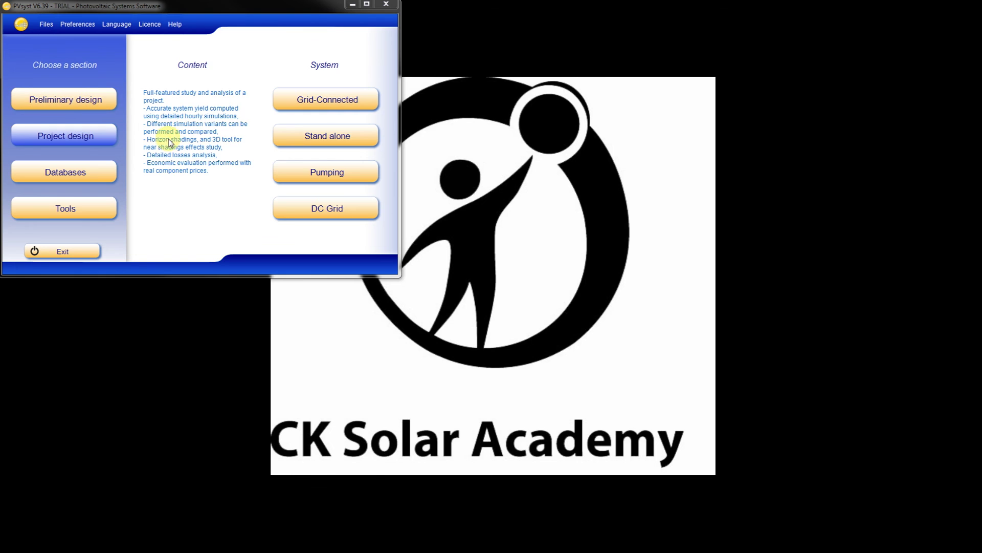
Start a grid-connected PVsyst project, open the Evora site map, and search a new address 'tondea'.
{"action": "left_click", "coordinate": [315, 102]}
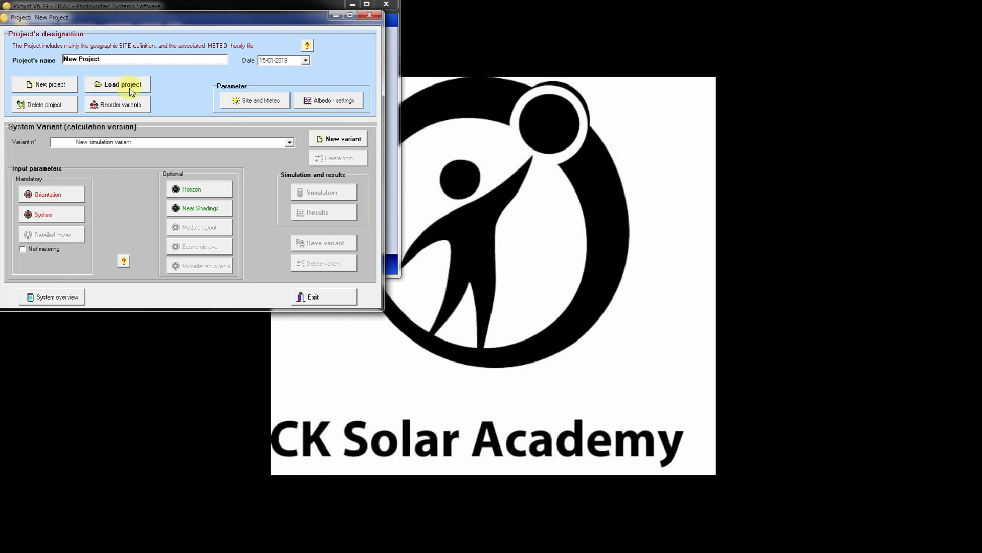
{"action": "left_click", "coordinate": [258, 101]}
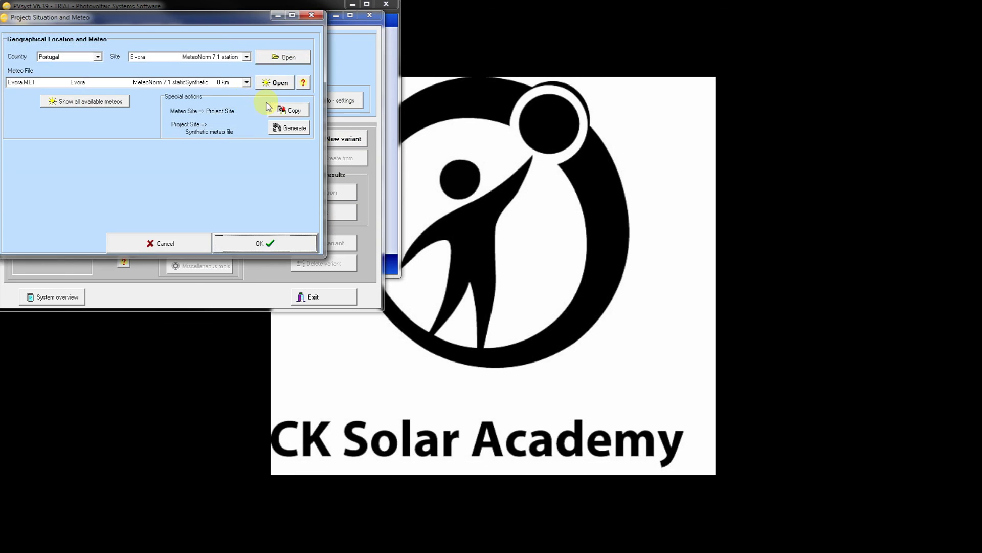
{"action": "left_click", "coordinate": [282, 58]}
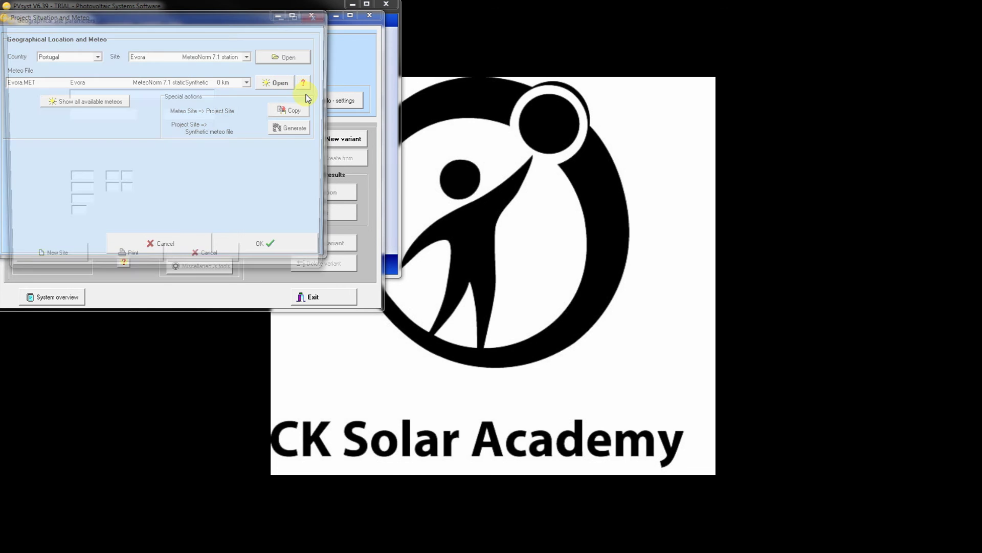
{"action": "left_click", "coordinate": [281, 110]}
{"action": "left_click", "coordinate": [126, 149]}
{"action": "key", "text": "BackSpace"}
{"action": "key", "text": "BackSpace"}
{"action": "key", "text": "BackSpace"}
{"action": "key", "text": "BackSpace"}
{"action": "key", "text": "BackSpace"}
{"action": "key", "text": "BackSpace"}
{"action": "key", "text": "BackSpace"}
{"action": "key", "text": "BackSpace"}
{"action": "key", "text": "BackSpace"}
{"action": "key", "text": "BackSpace"}
{"action": "type", "text": "tondea"}
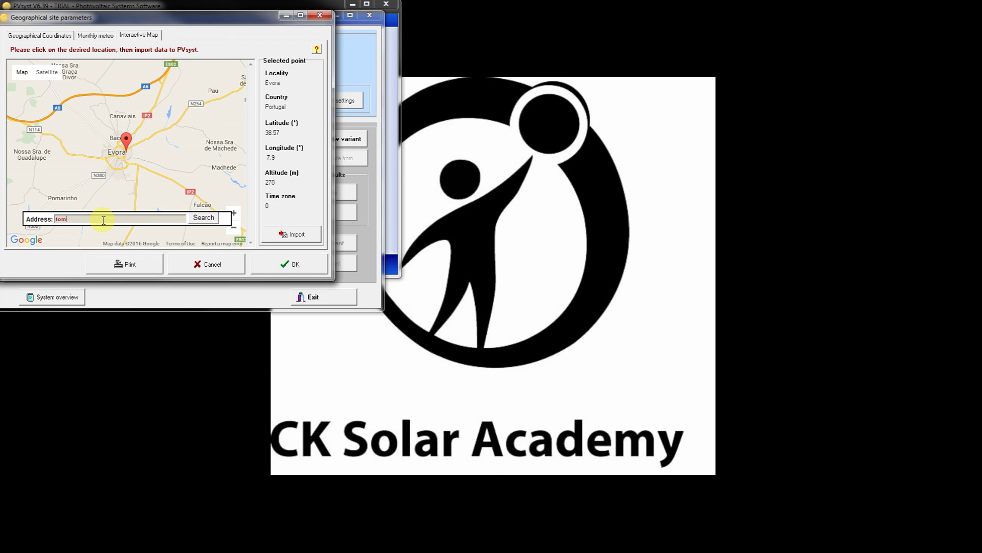
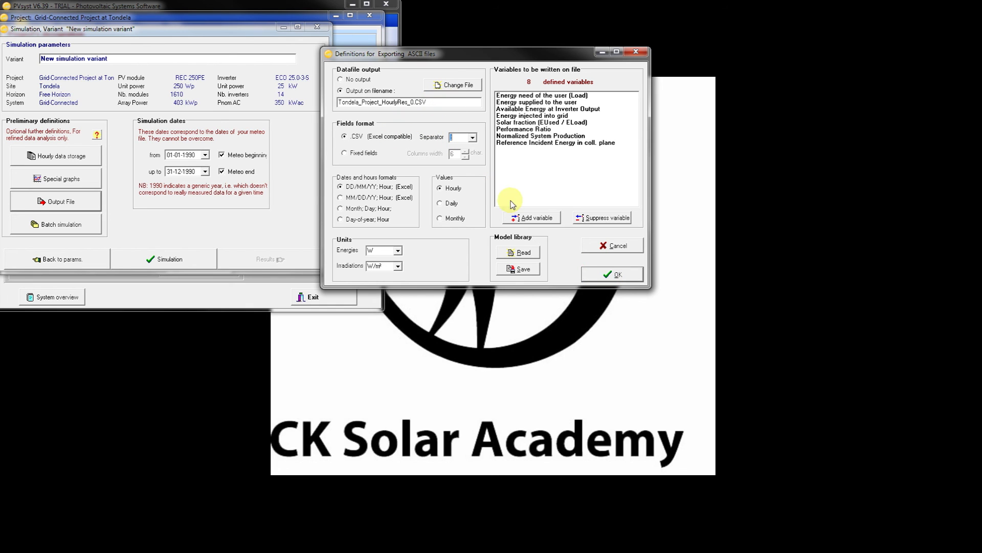
Confirm the hourly CSV export and run the simulation, giving VC0 results of 643 MWh/yr and PR 0.862.
{"action": "left_click", "coordinate": [606, 276]}
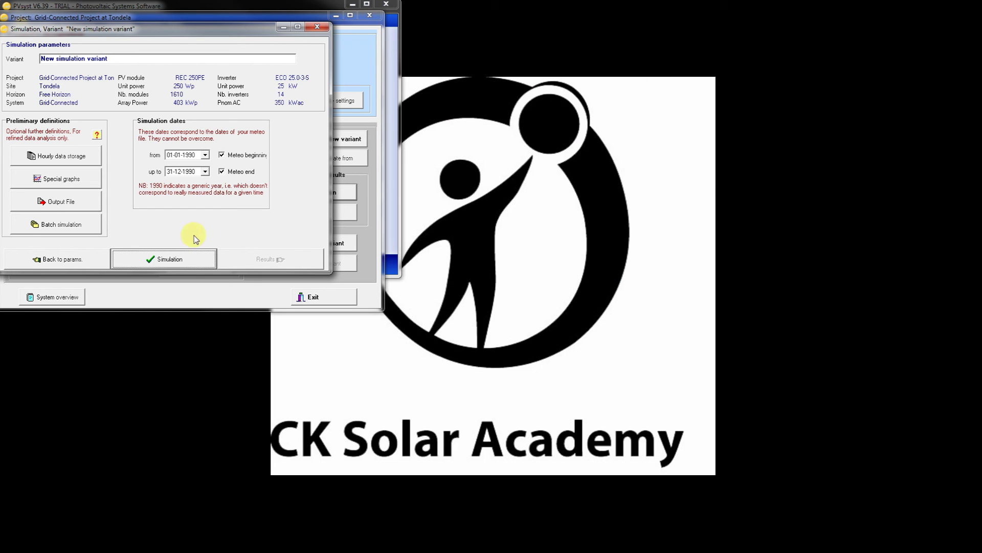
{"action": "left_click", "coordinate": [184, 260]}
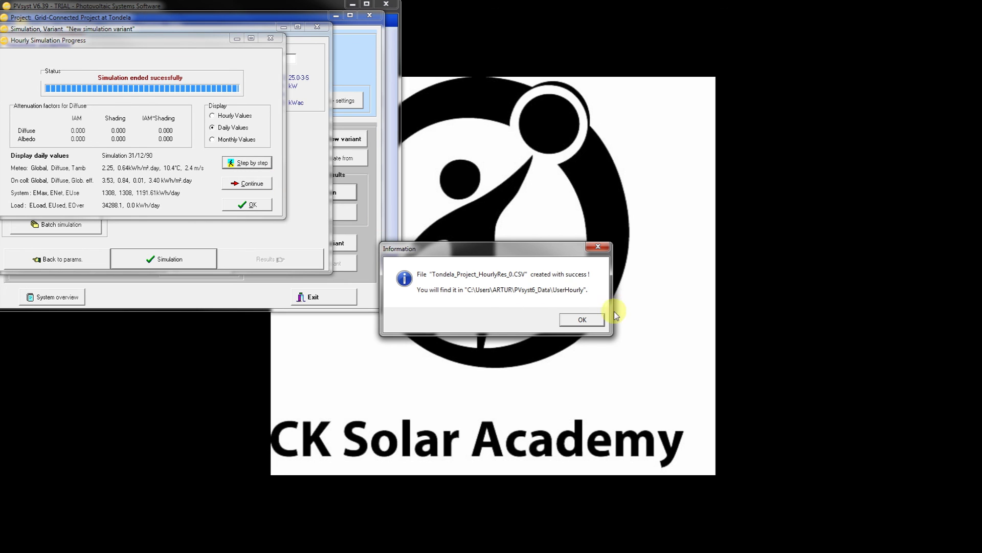
{"action": "left_click", "coordinate": [583, 320]}
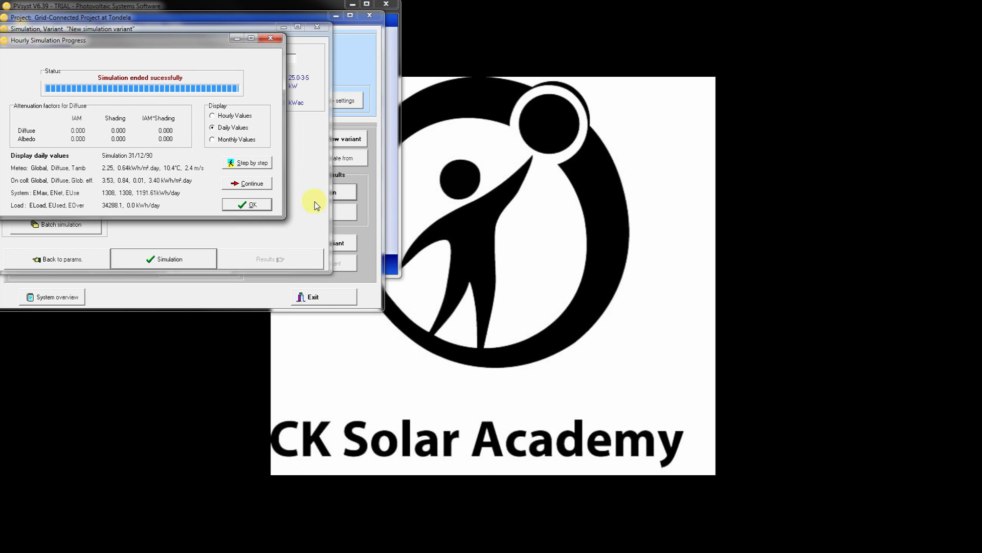
{"action": "left_click", "coordinate": [253, 204]}
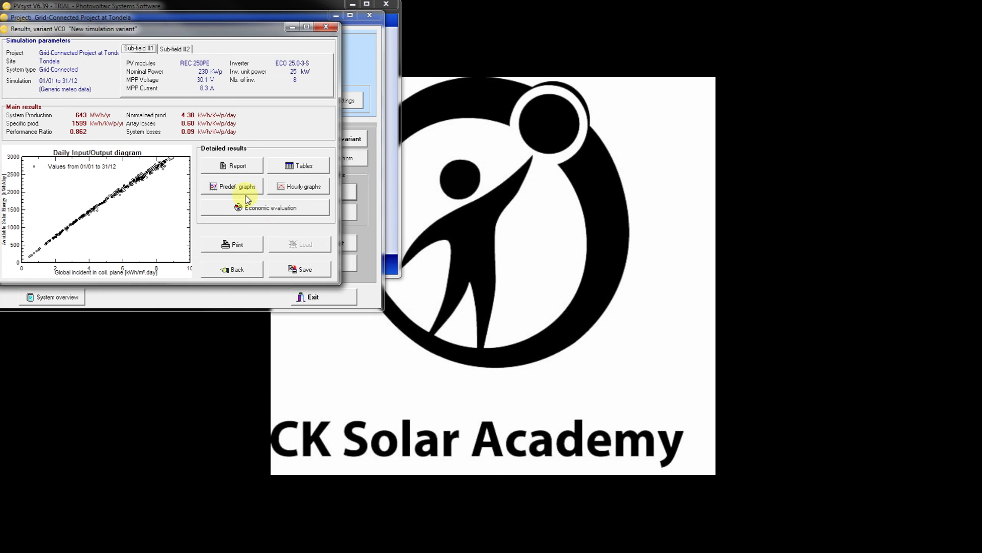
Preview the report's page 1 of 4, listing the 403 kWp array and 14 inverters.
{"action": "left_click", "coordinate": [236, 245]}
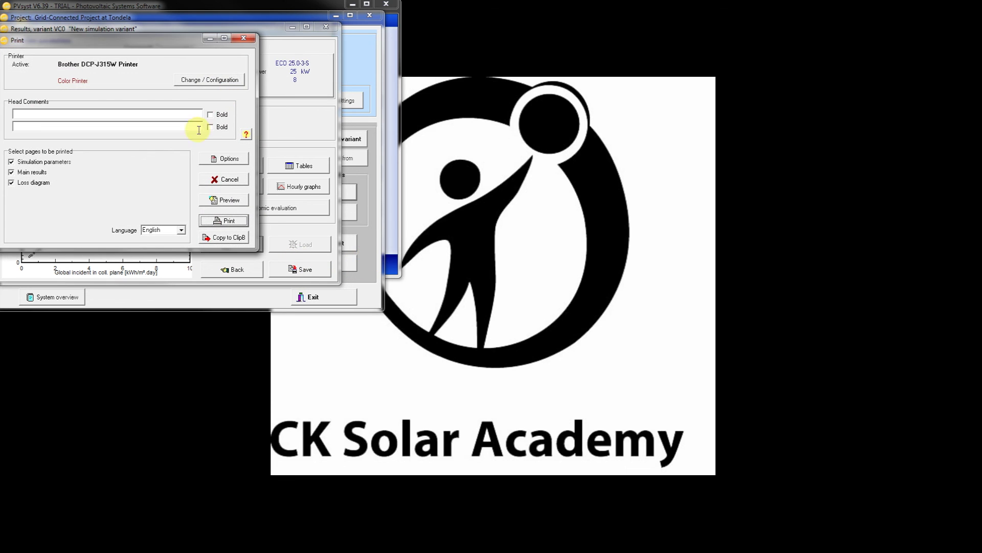
{"action": "left_click", "coordinate": [229, 200]}
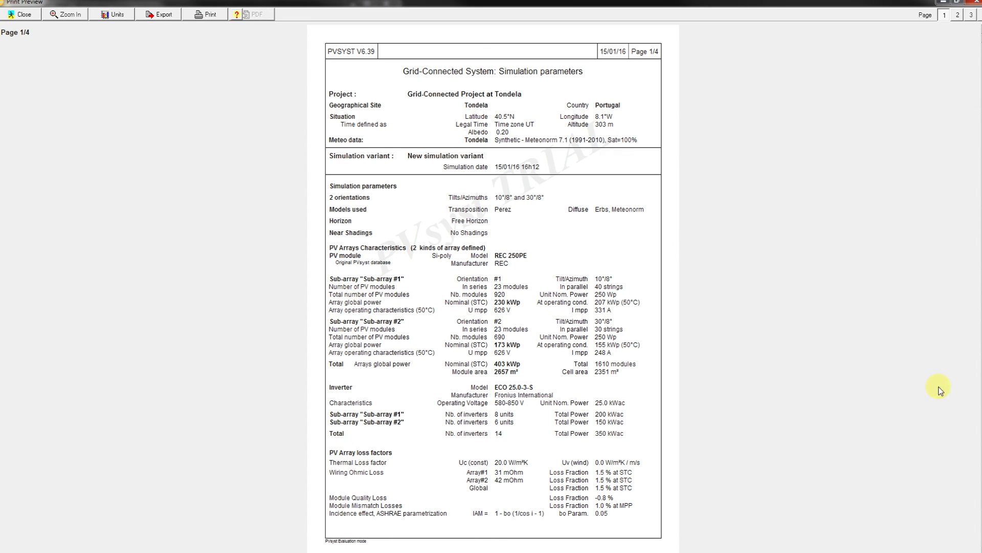
Page through the report to the loss diagram, then close the preview and the Print dialog.
{"action": "scroll", "coordinate": [978, 546], "scroll_direction": "down", "scroll_amount": 1}
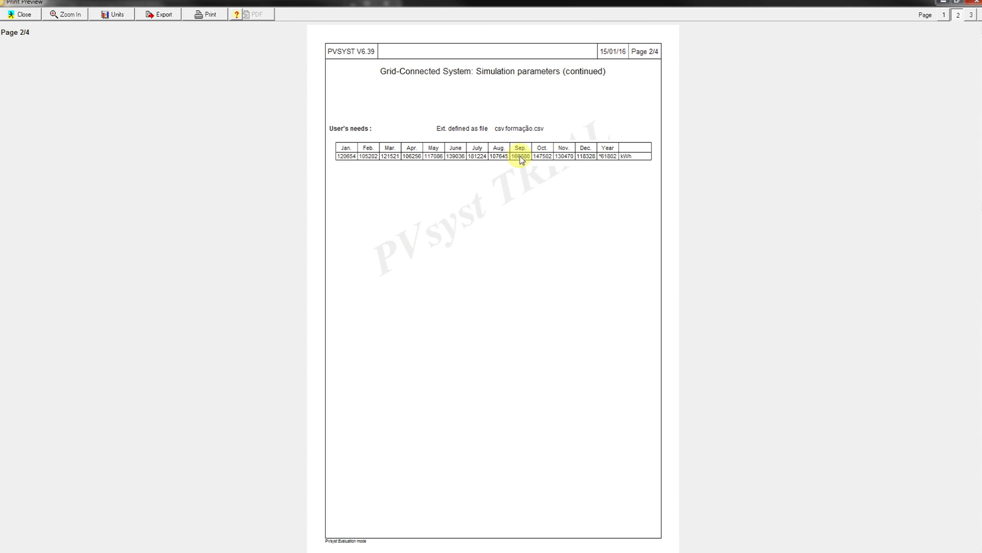
{"action": "scroll", "coordinate": [979, 545], "scroll_direction": "down", "scroll_amount": 1}
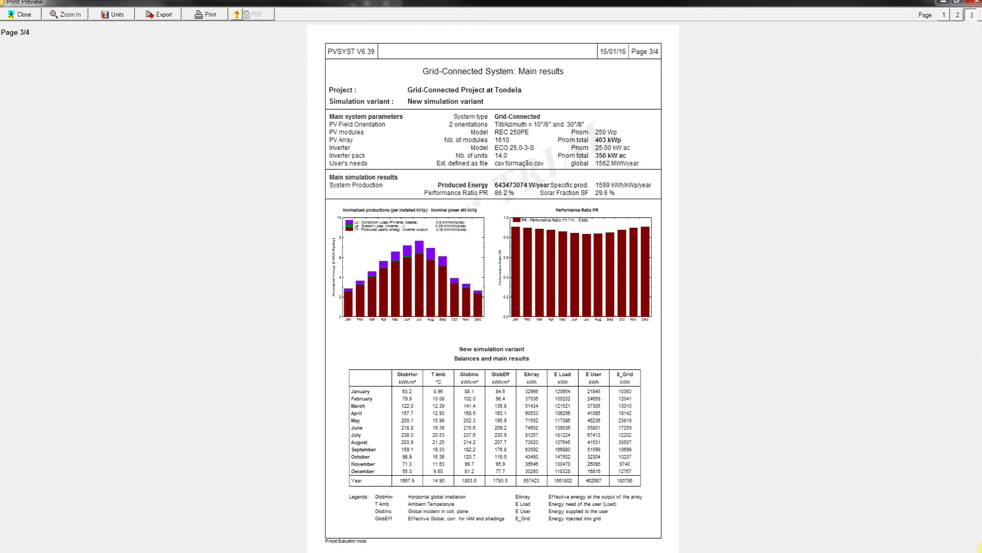
{"action": "key", "text": "Page_Down"}
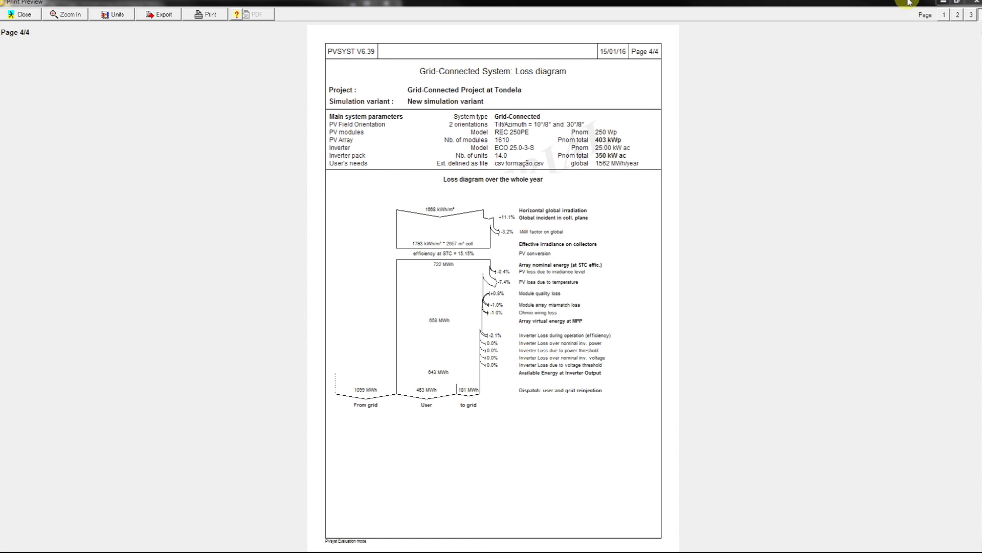
{"action": "left_click", "coordinate": [976, 3]}
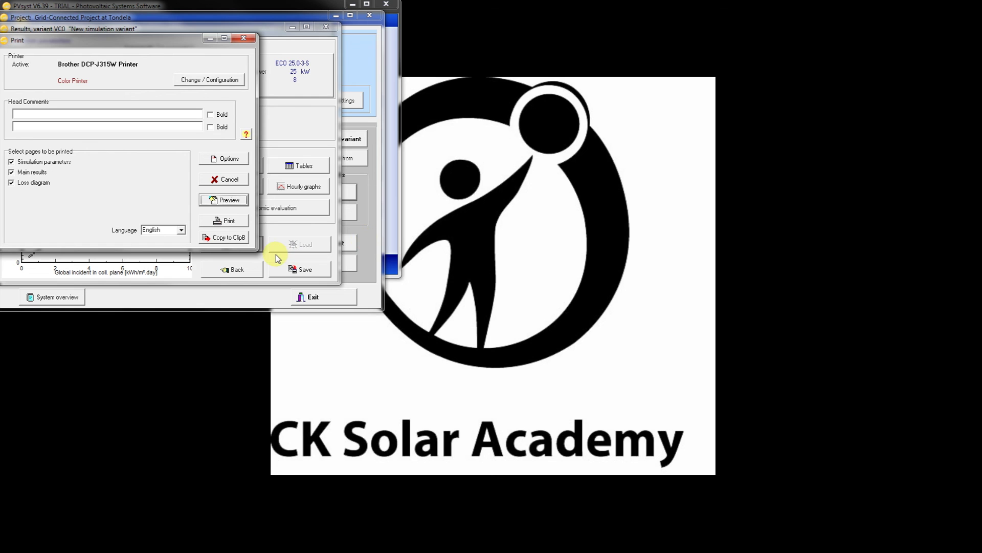
{"action": "left_click", "coordinate": [244, 38]}
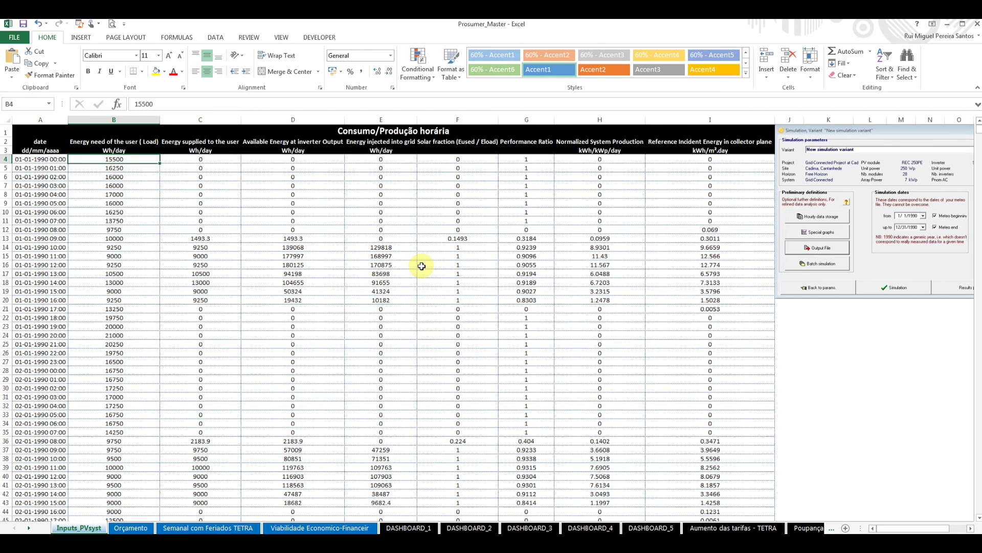
Glance at the viability sheet, then bring up the Tondela_Project_HourlyRes_0 workbook.
{"action": "left_click", "coordinate": [320, 528]}
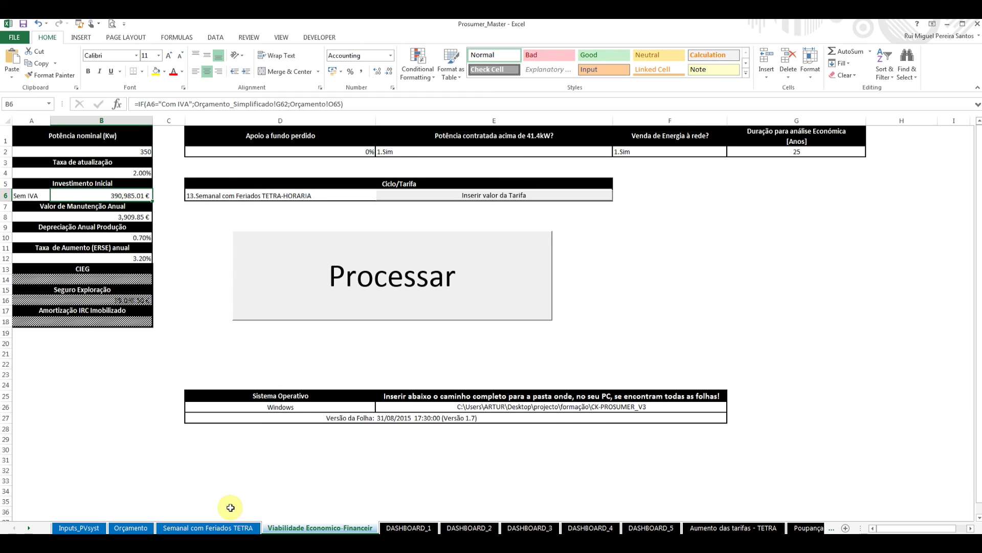
{"action": "left_click", "coordinate": [79, 528]}
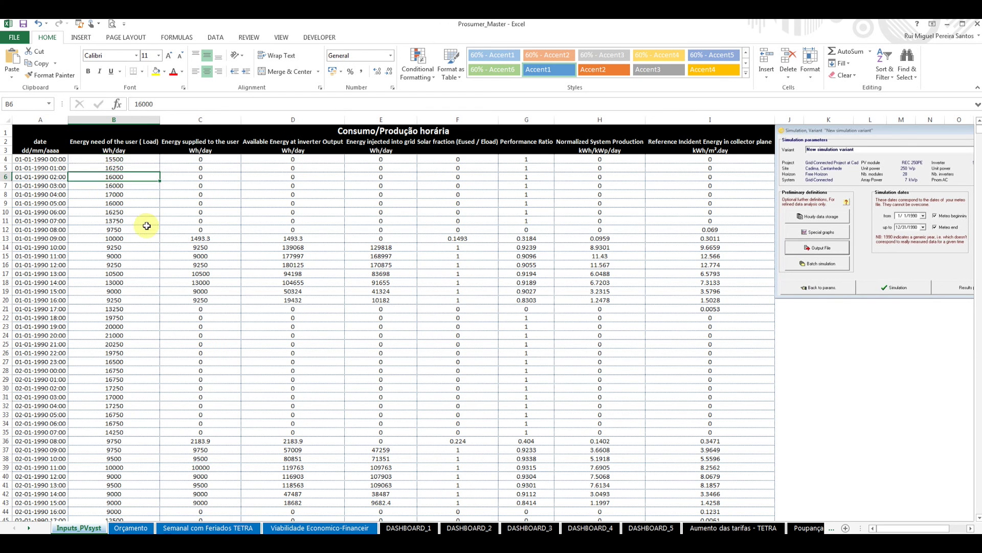
{"action": "mouse_move", "coordinate": [353, 540]}
{"action": "left_click", "coordinate": [394, 507]}
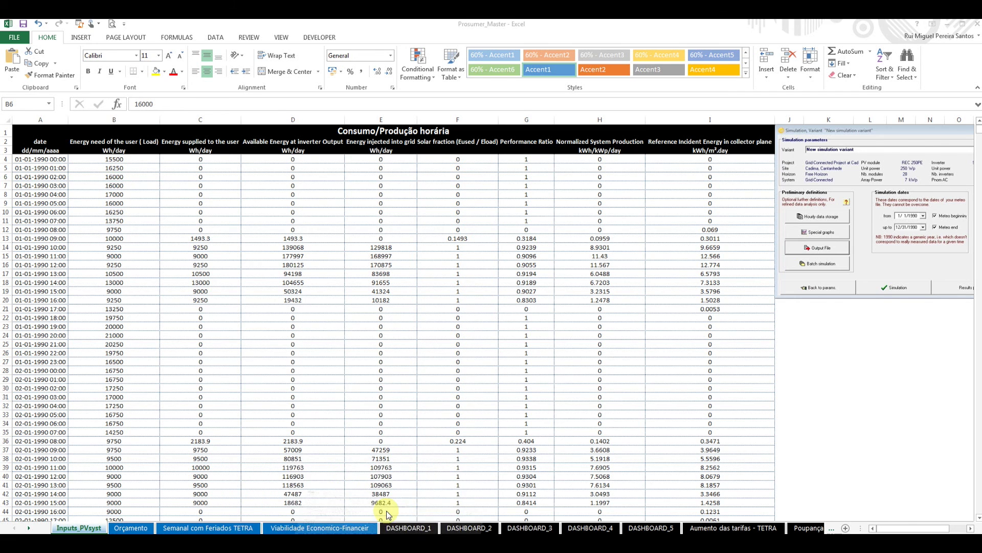
{"action": "scroll", "coordinate": [266, 183], "scroll_direction": "down", "scroll_amount": 4}
{"action": "scroll", "coordinate": [225, 193], "scroll_direction": "up", "scroll_amount": 4}
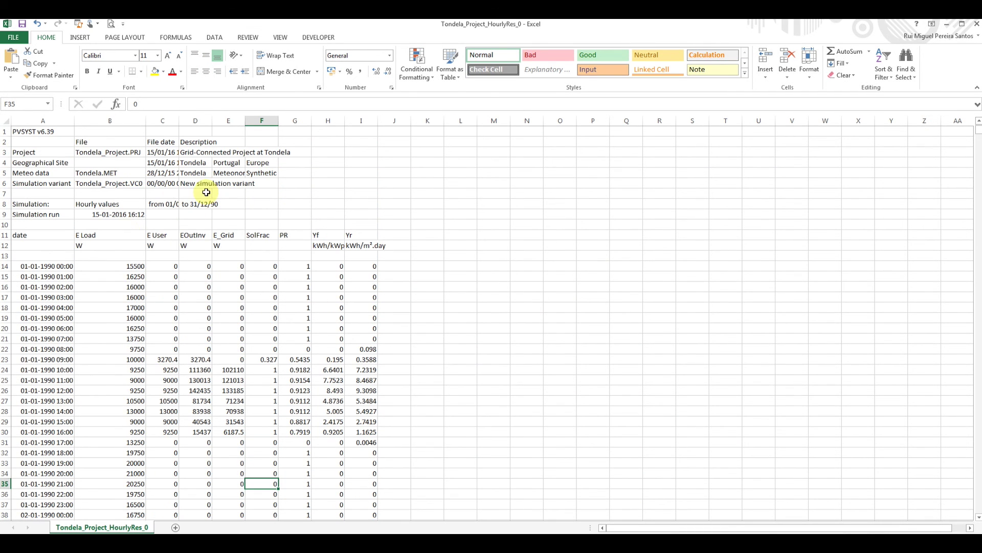
Copy the hourly results range B14:I8773.
{"action": "left_click_drag", "start_coordinate": [125, 266], "coordinate": [353, 265]}
{"action": "key", "text": "ctrl+shift+Down"}
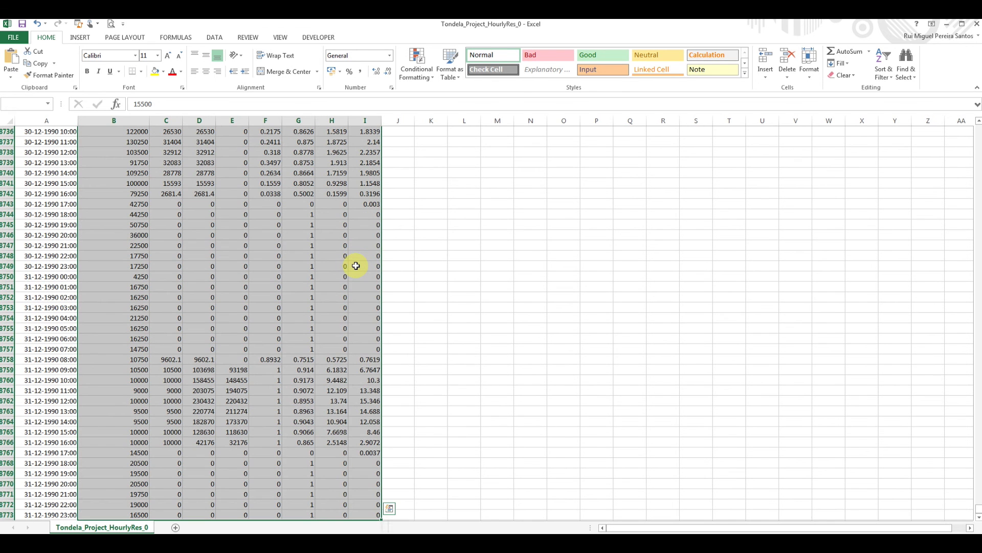
{"action": "right_click", "coordinate": [303, 281]}
{"action": "left_click", "coordinate": [341, 300]}
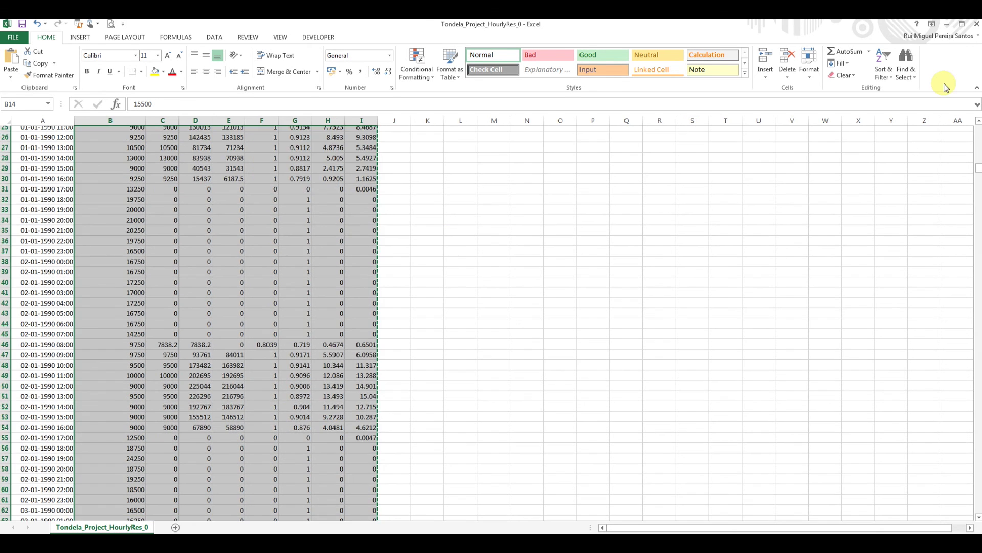
In Prosumer_Master, check paste choices at B4 without pasting, then go to the Viabilidade sheet.
{"action": "left_click", "coordinate": [947, 24]}
{"action": "left_click", "coordinate": [151, 175]}
{"action": "left_click", "coordinate": [136, 159]}
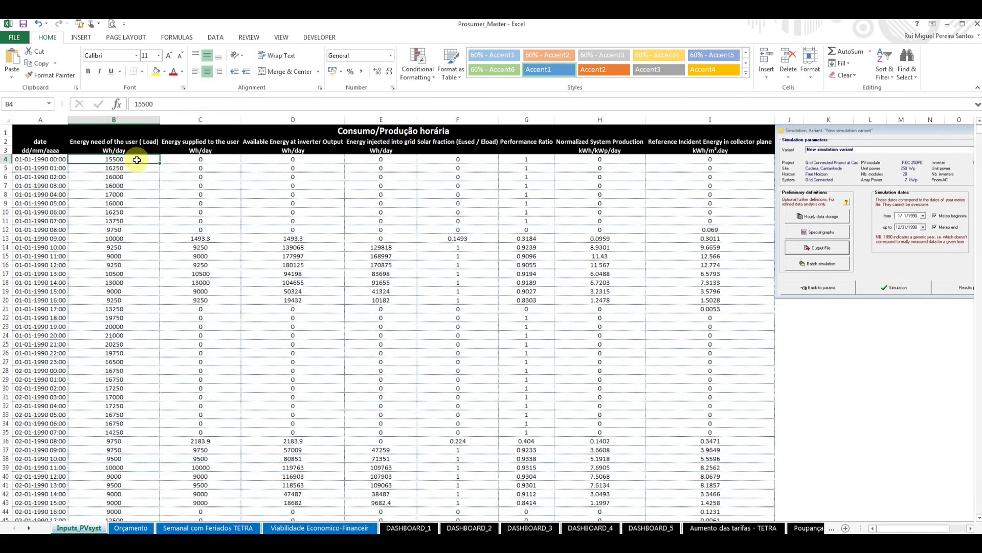
{"action": "right_click", "coordinate": [137, 160]}
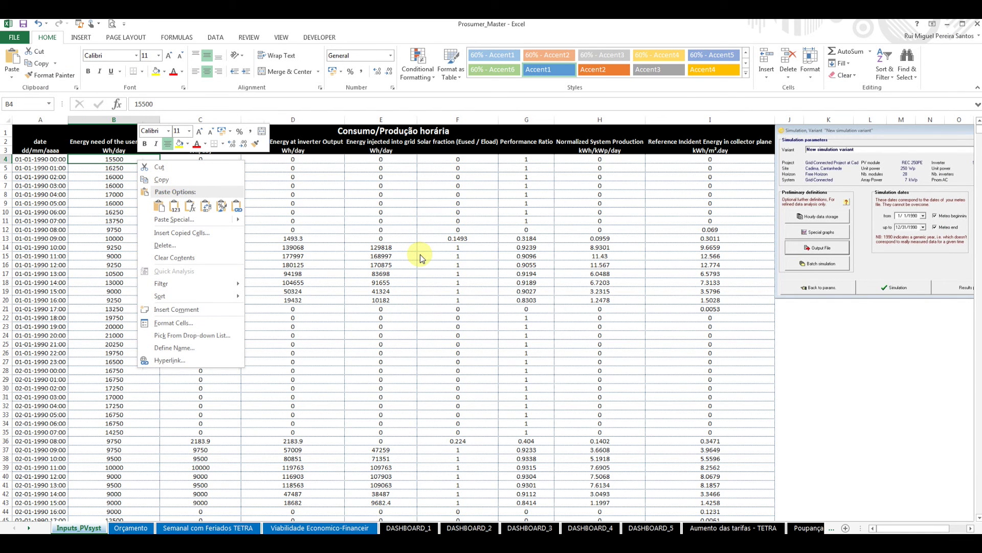
{"action": "key", "text": "Escape"}
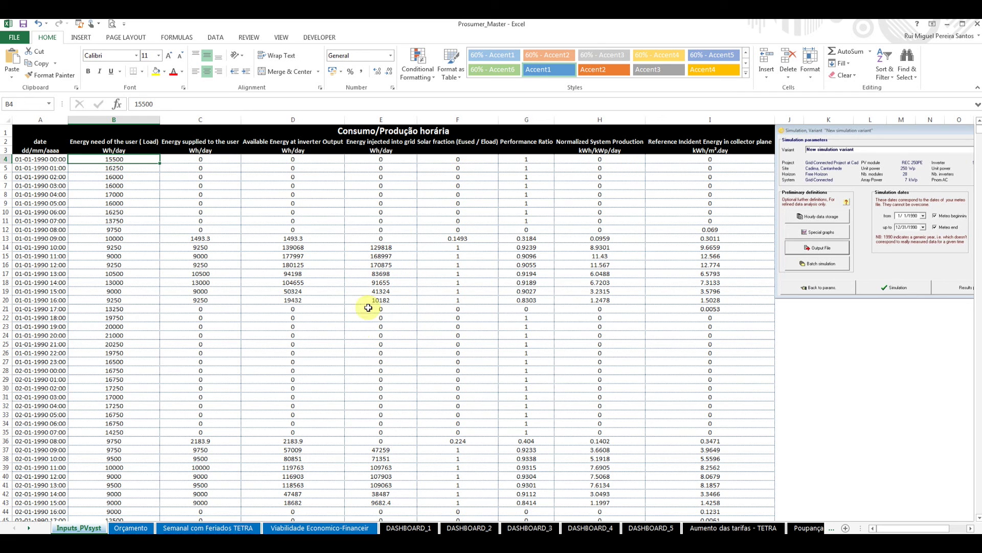
{"action": "left_click", "coordinate": [292, 528]}
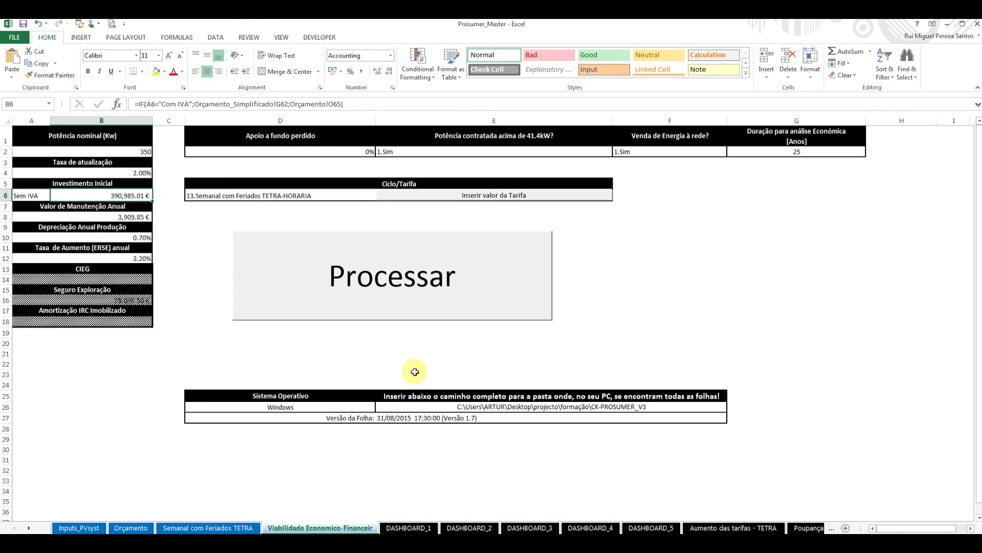
Review the viability inputs: 350 kW power, 25-year duration, 2% discount rate, investment formula and the Orçamento sheet.
{"action": "left_click", "coordinate": [445, 364]}
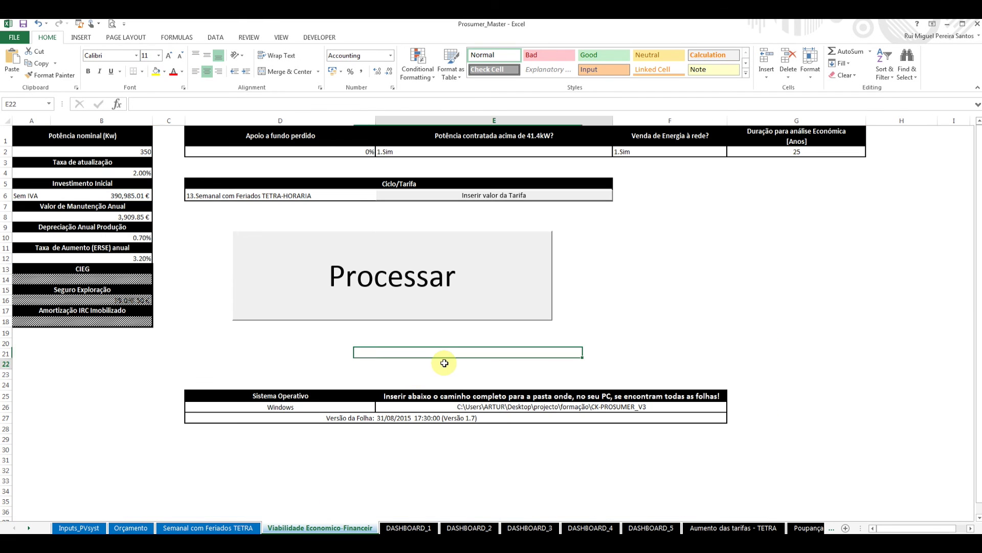
{"action": "left_click", "coordinate": [139, 150]}
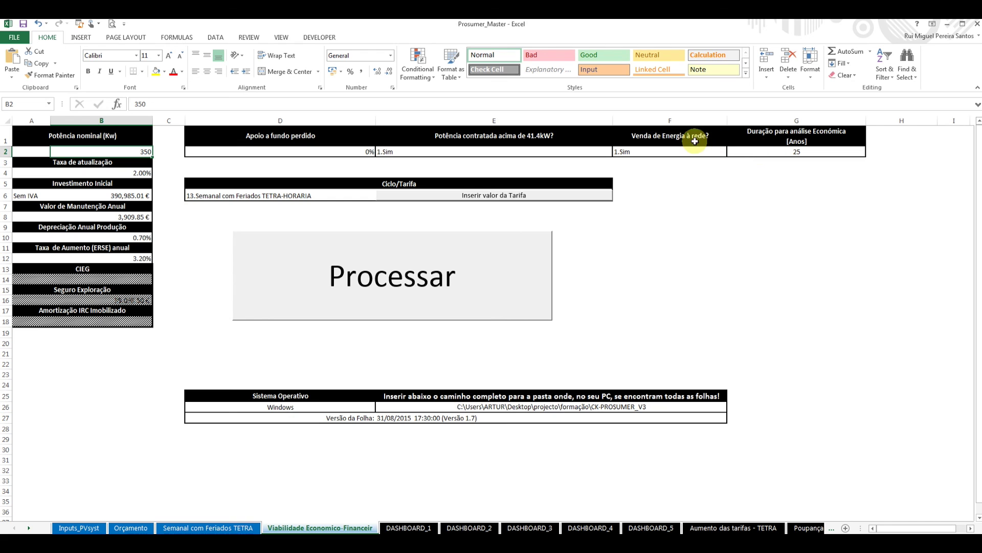
{"action": "left_click", "coordinate": [832, 155]}
{"action": "left_click", "coordinate": [871, 152]}
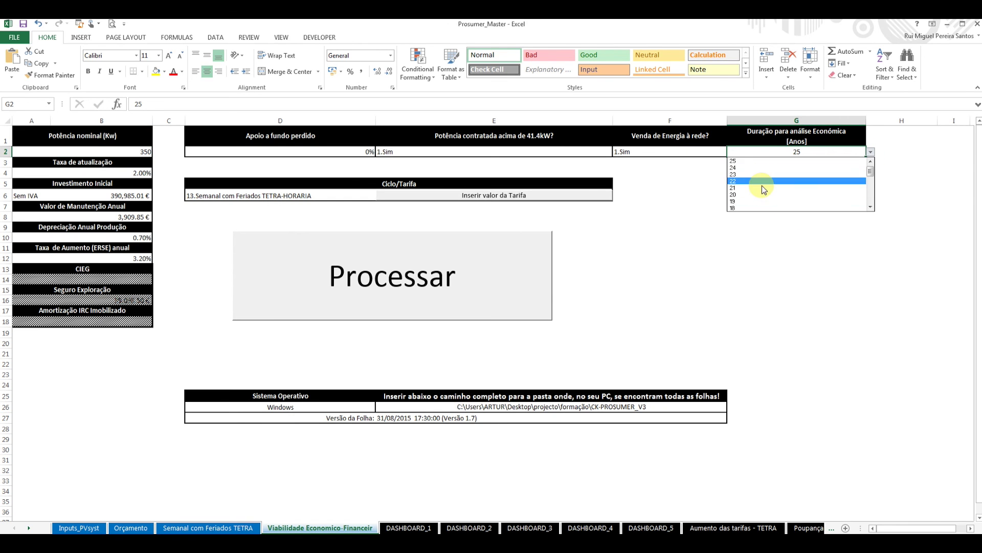
{"action": "left_click", "coordinate": [780, 161]}
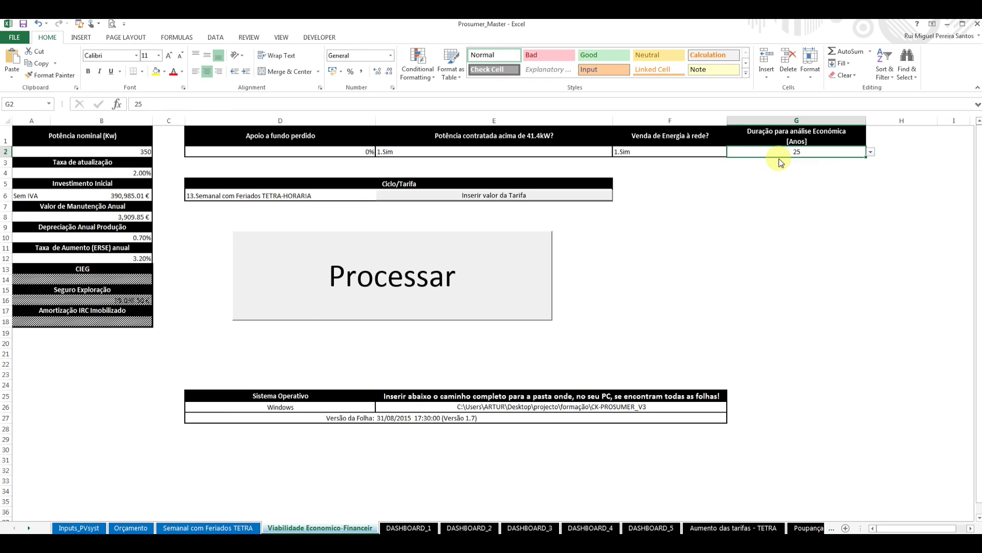
{"action": "left_click", "coordinate": [141, 153]}
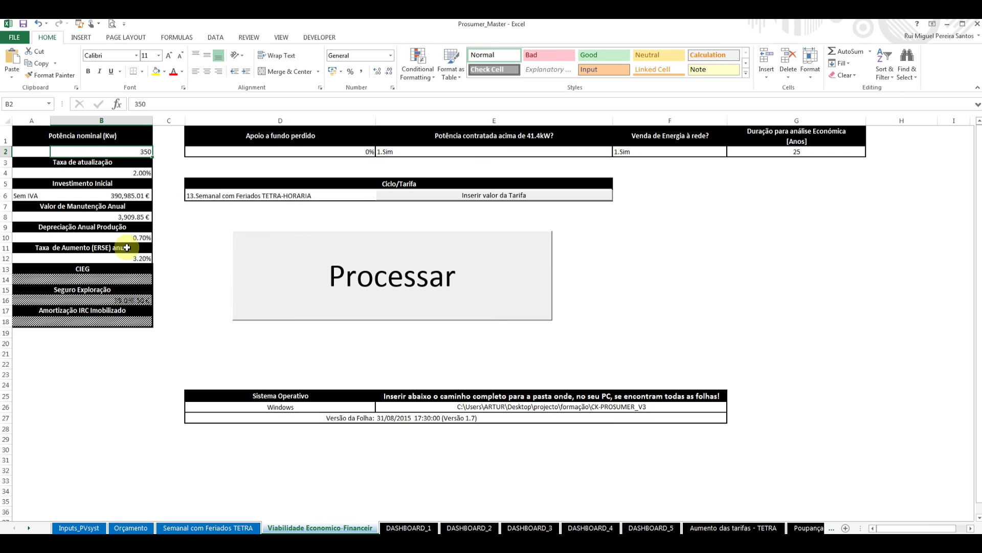
{"action": "left_click", "coordinate": [138, 174]}
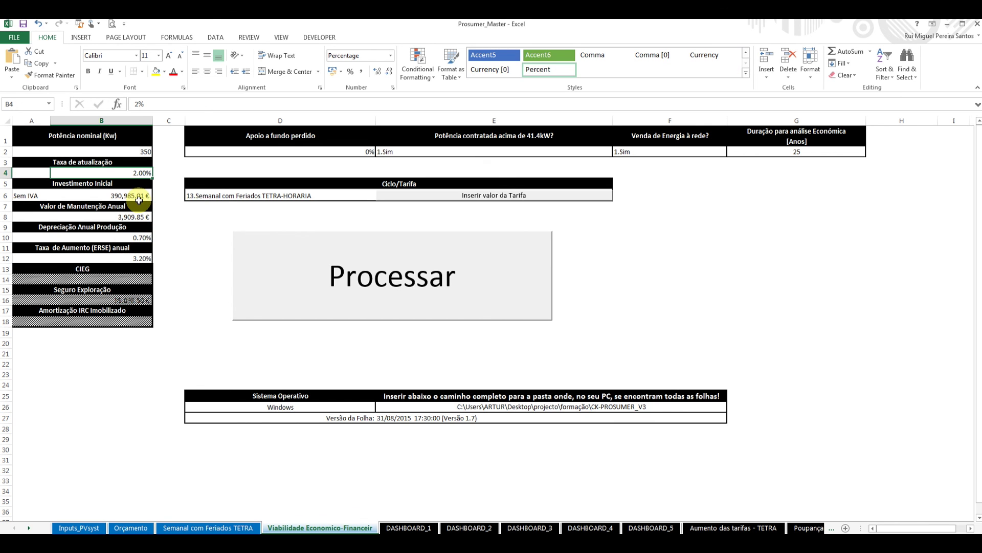
{"action": "left_click", "coordinate": [138, 198]}
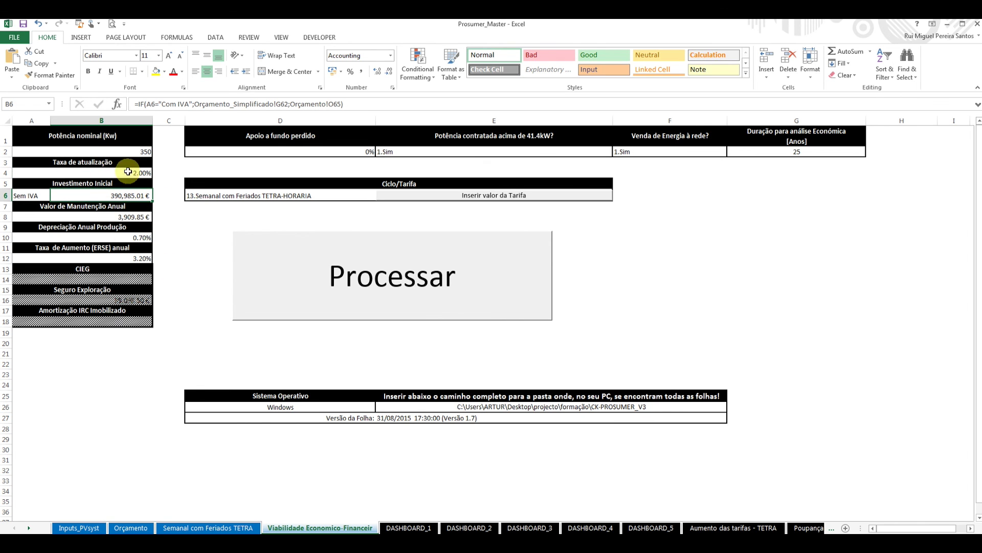
{"action": "left_click", "coordinate": [132, 528]}
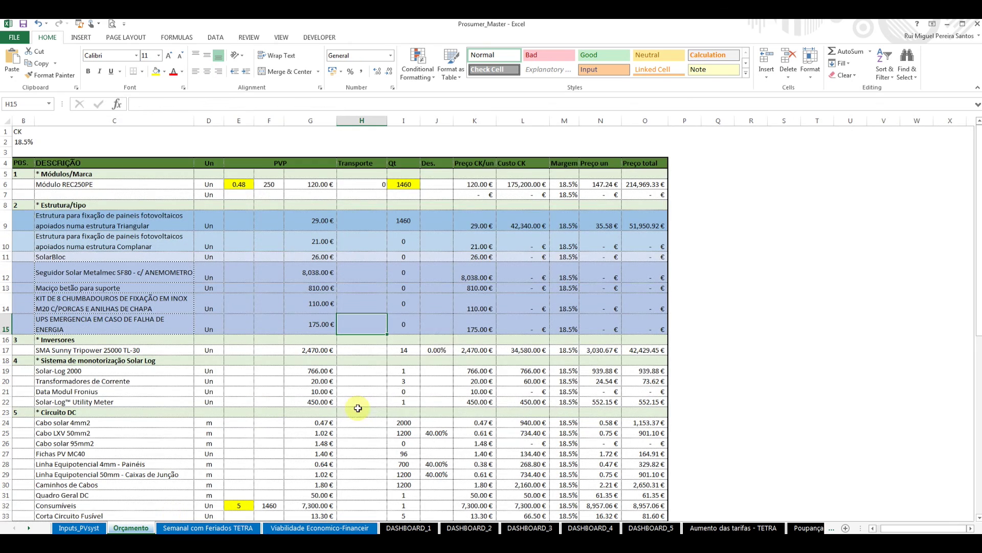
{"action": "scroll", "coordinate": [265, 318], "scroll_direction": "down", "scroll_amount": 7}
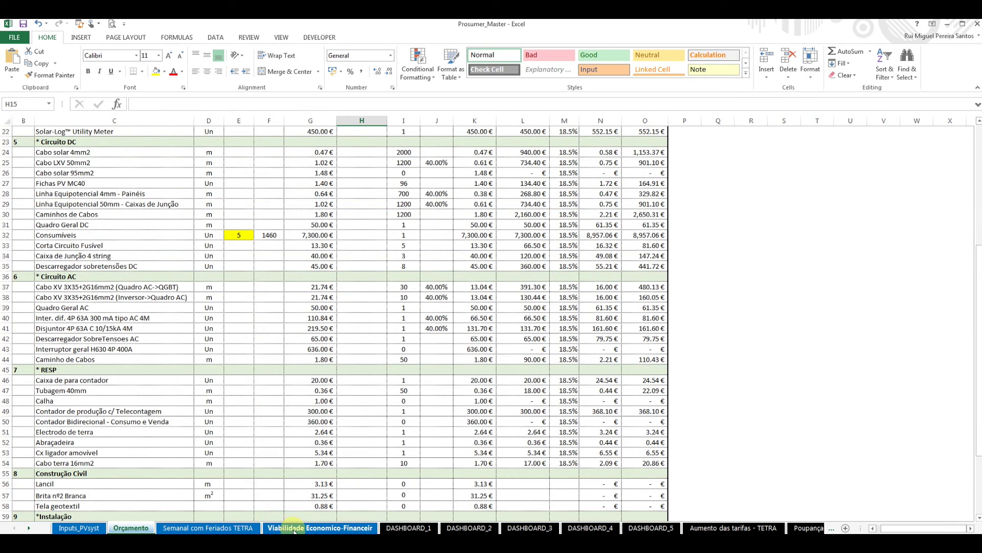
{"action": "left_click", "coordinate": [319, 528]}
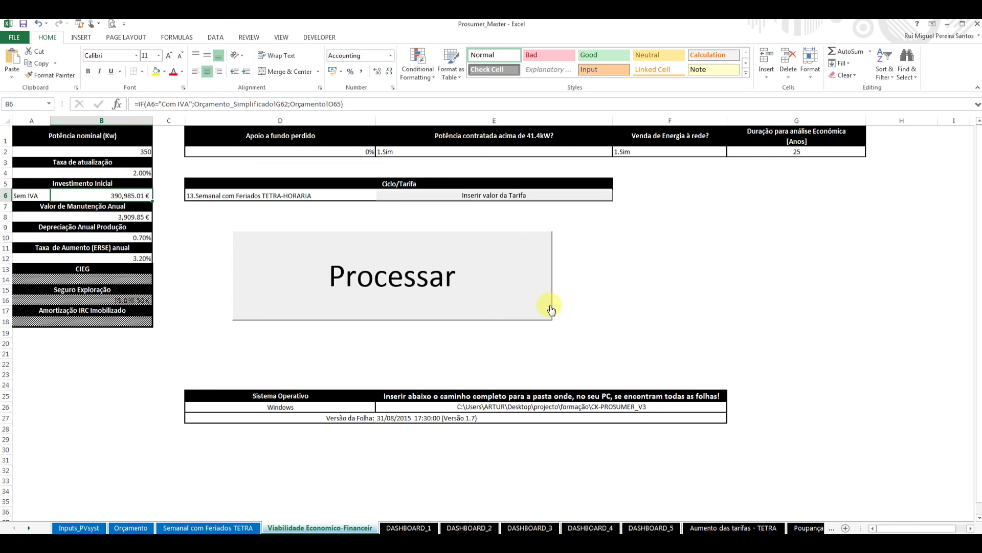
Keep tariff 13.Semanal com Feriados TETRA-HORARIA in D6 and process the data.
{"action": "left_click", "coordinate": [372, 201]}
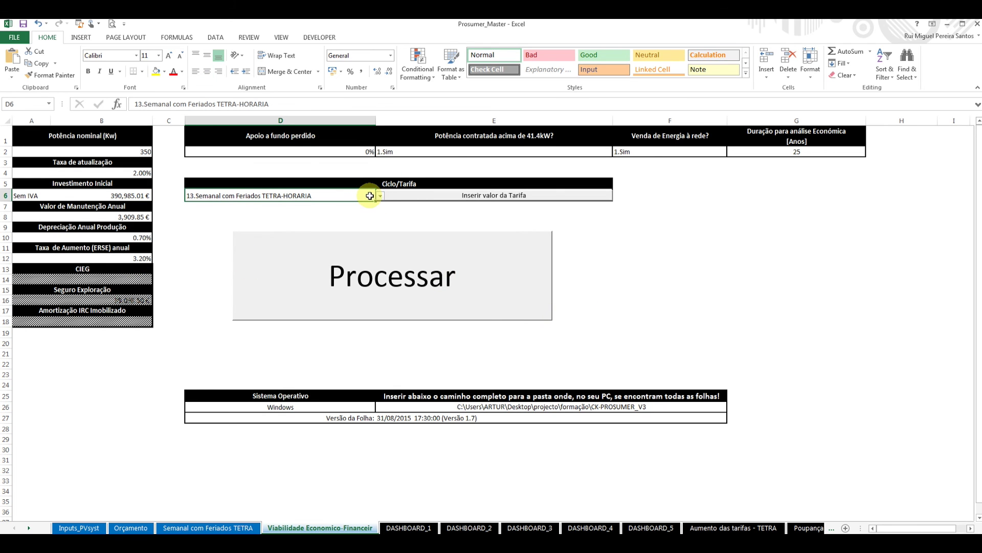
{"action": "left_click", "coordinate": [380, 197]}
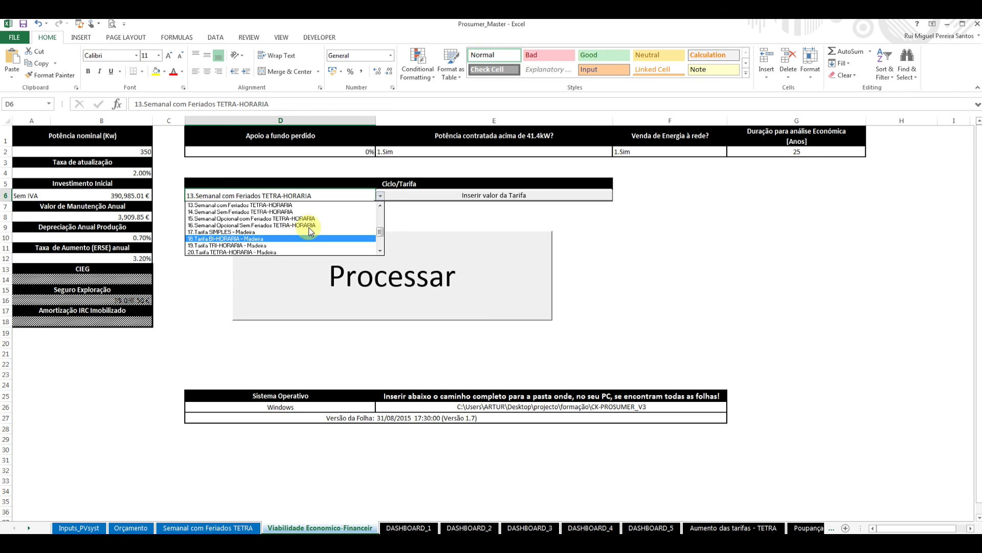
{"action": "left_click", "coordinate": [380, 205]}
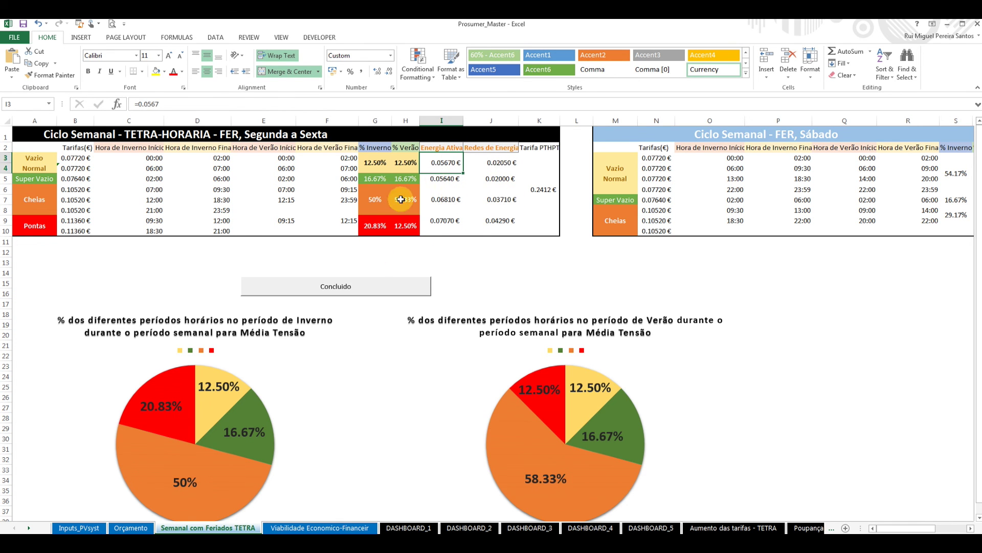
{"action": "left_click", "coordinate": [384, 286]}
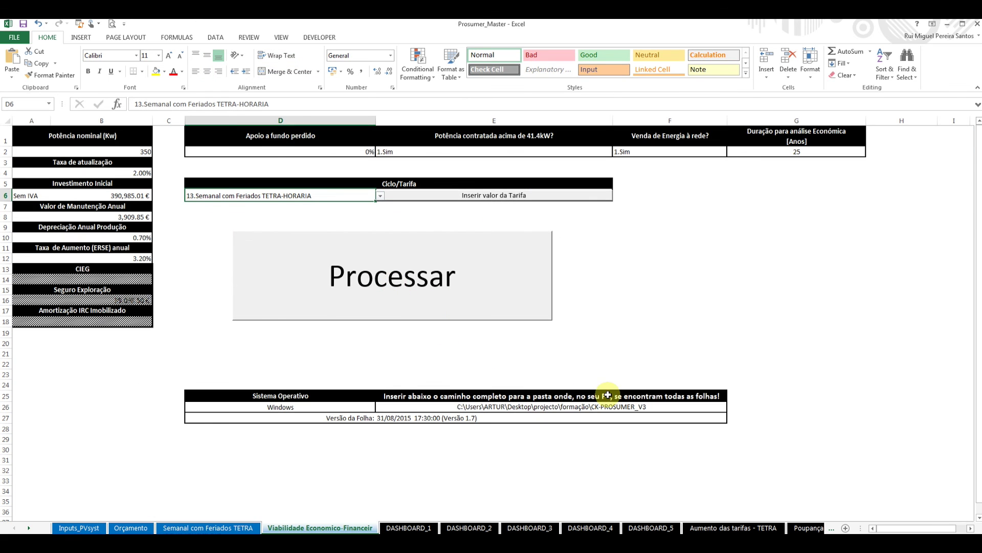
Leave the E26 folder path unchanged and go to the Inputs_PVsyst sheet.
{"action": "left_click", "coordinate": [661, 408]}
{"action": "double_click", "coordinate": [645, 409]}
{"action": "key", "text": "Escape"}
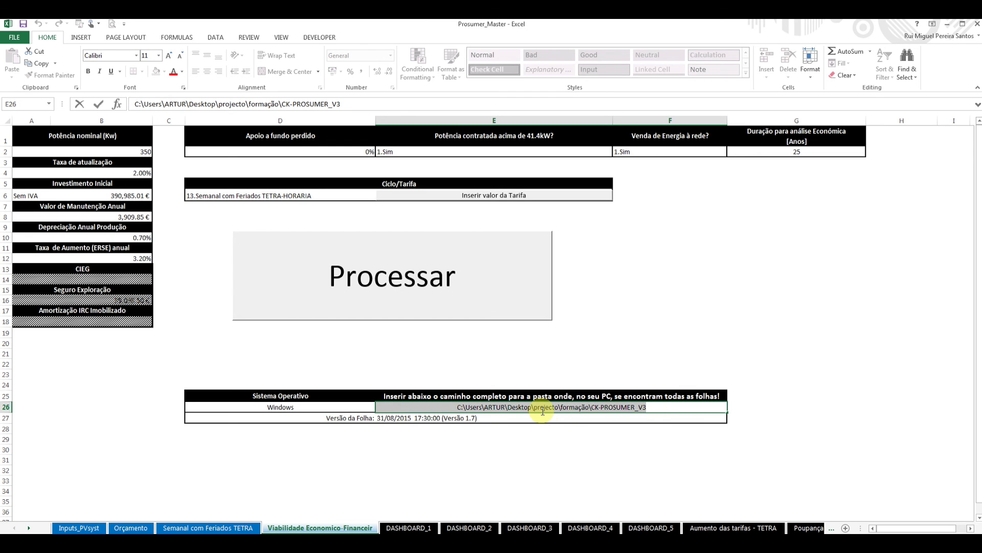
{"action": "left_click", "coordinate": [629, 334]}
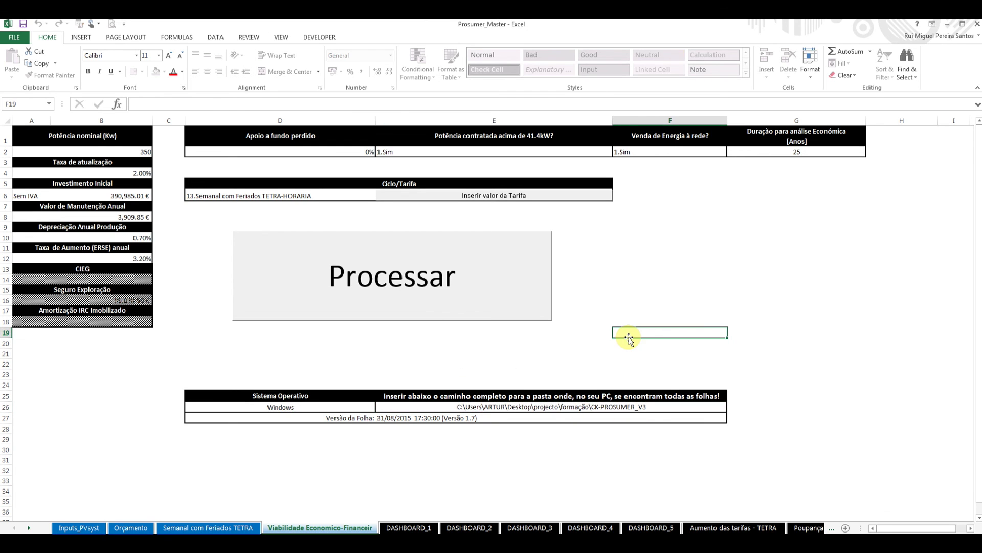
{"action": "left_click", "coordinate": [77, 516]}
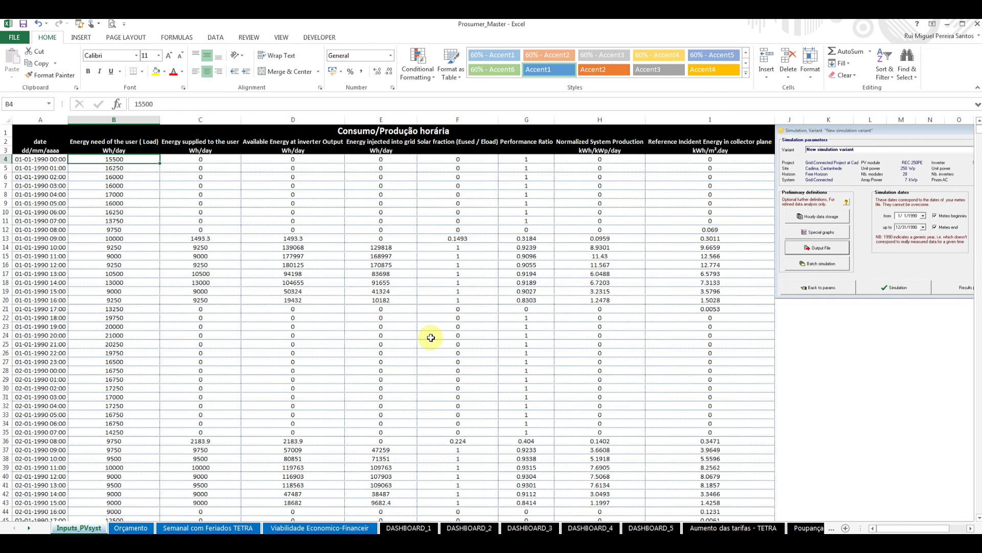
Check the Orçamento and Semanal com Feriados TETRA sheets, then run Processar for a 14% IRR result.
{"action": "left_click", "coordinate": [134, 527]}
{"action": "scroll", "coordinate": [281, 368], "scroll_direction": "up", "scroll_amount": 4}
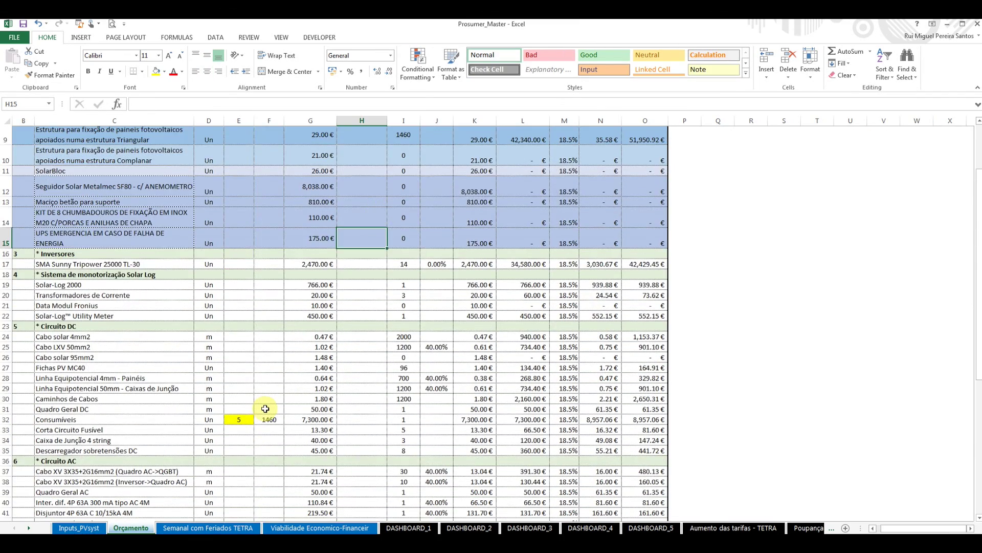
{"action": "scroll", "coordinate": [263, 405], "scroll_direction": "down", "scroll_amount": 9}
{"action": "left_click", "coordinate": [208, 527]}
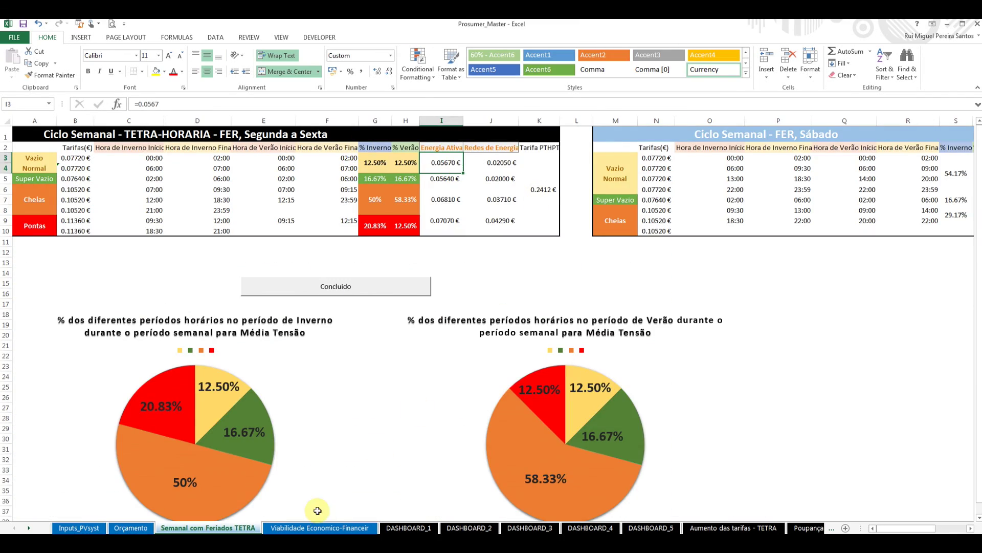
{"action": "left_click", "coordinate": [333, 528]}
{"action": "left_click", "coordinate": [538, 302]}
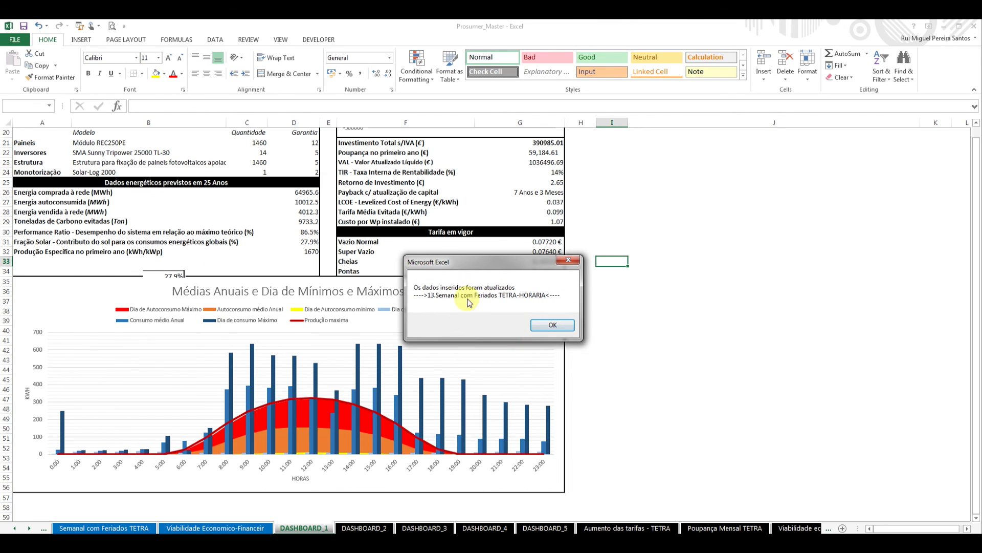
Dismiss the data-updated message and scroll through DASHBOARD_1's hourly average and min/max day charts.
{"action": "left_click", "coordinate": [552, 326]}
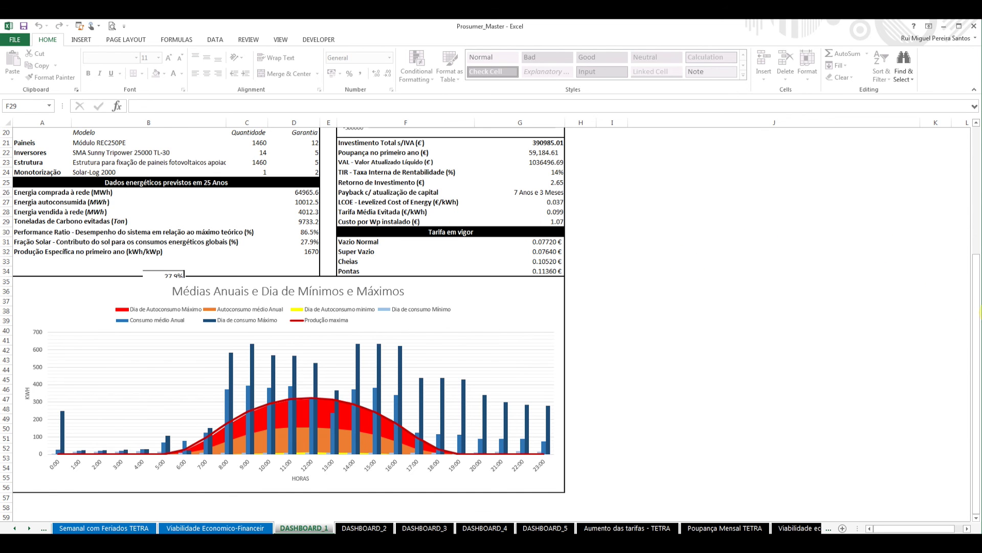
{"action": "left_click_drag", "start_coordinate": [975, 309], "coordinate": [964, 163]}
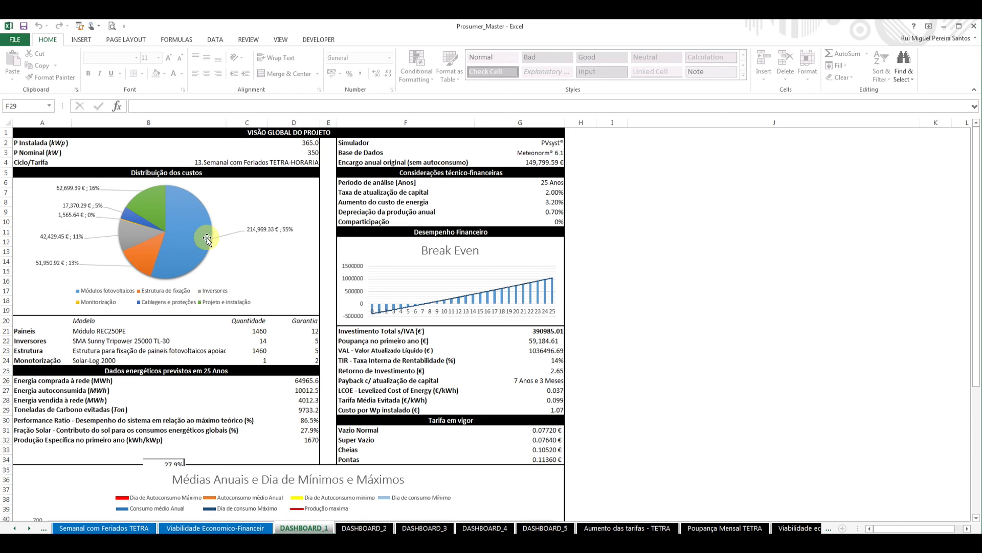
{"action": "left_click", "coordinate": [724, 340]}
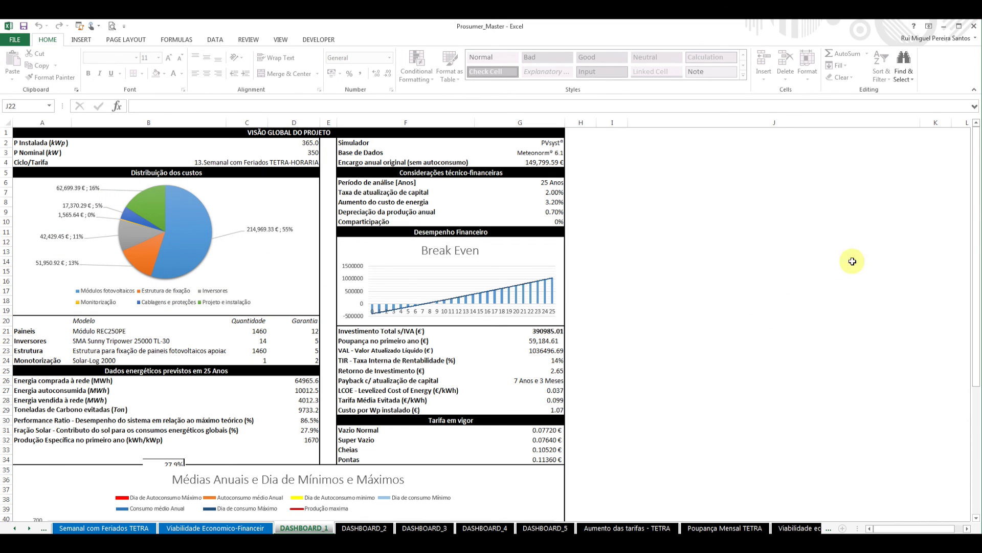
{"action": "scroll", "coordinate": [972, 240], "scroll_direction": "down", "scroll_amount": 6}
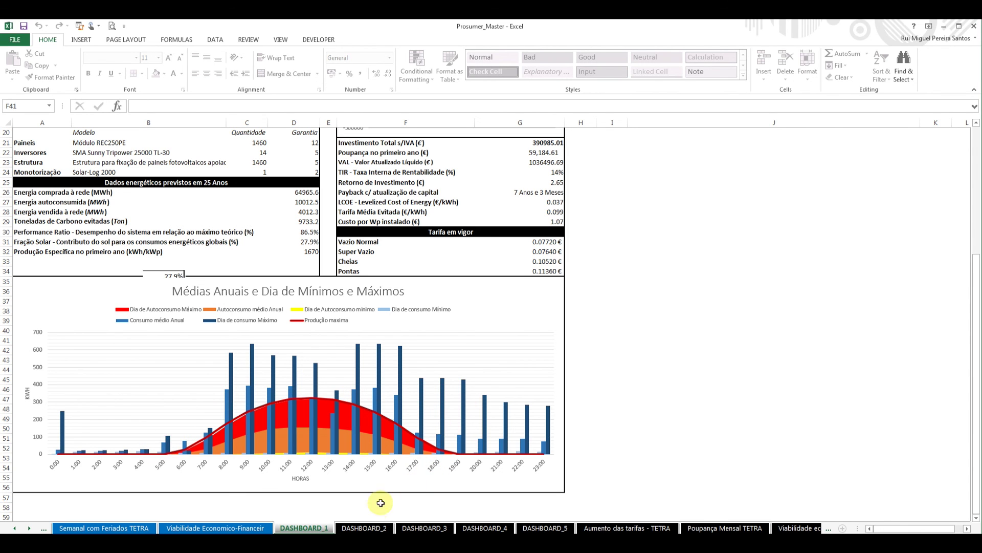
Page through DASHBOARD_2, 3 and 4 to DASHBOARD_5 and select its Janeiro chart.
{"action": "left_click", "coordinate": [378, 527]}
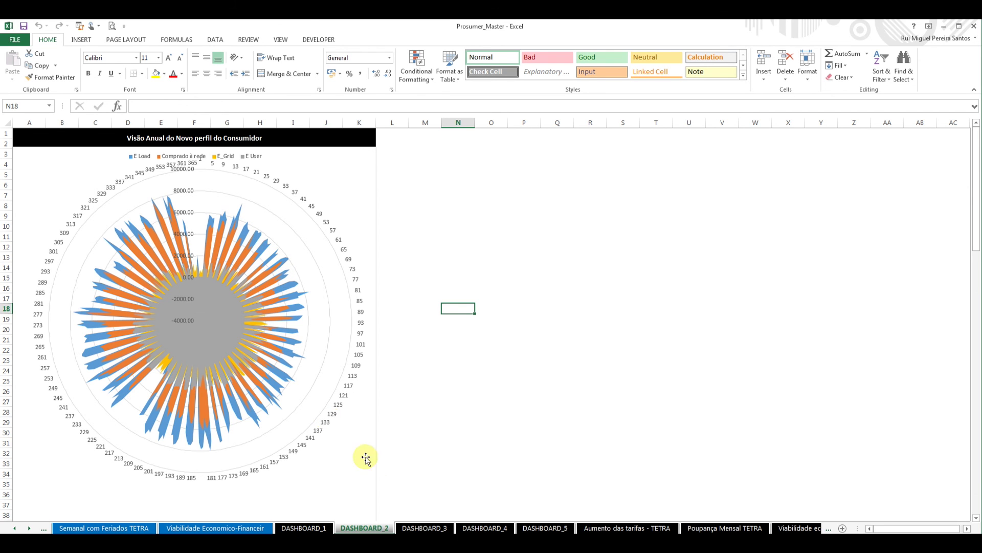
{"action": "left_click", "coordinate": [426, 528]}
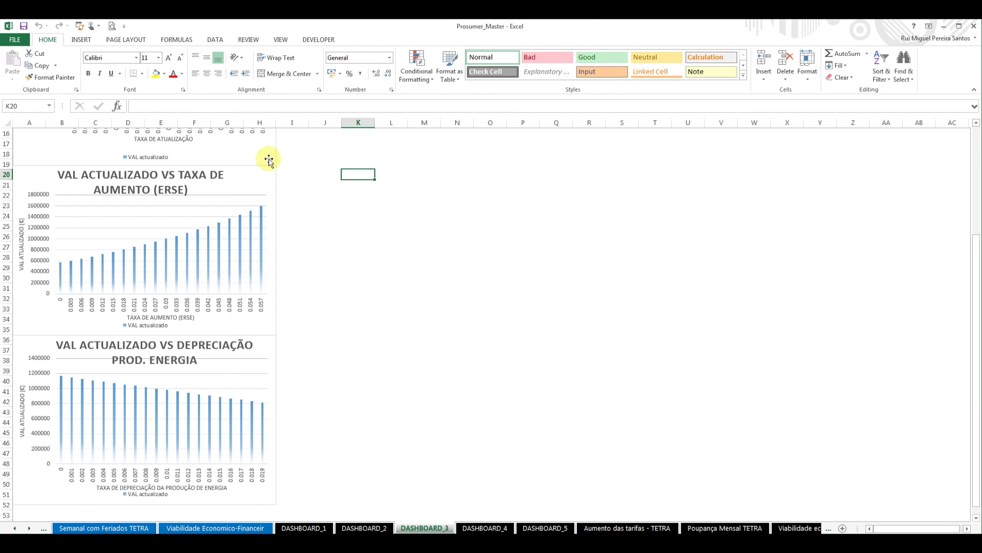
{"action": "scroll", "coordinate": [245, 230], "scroll_direction": "up", "scroll_amount": 5}
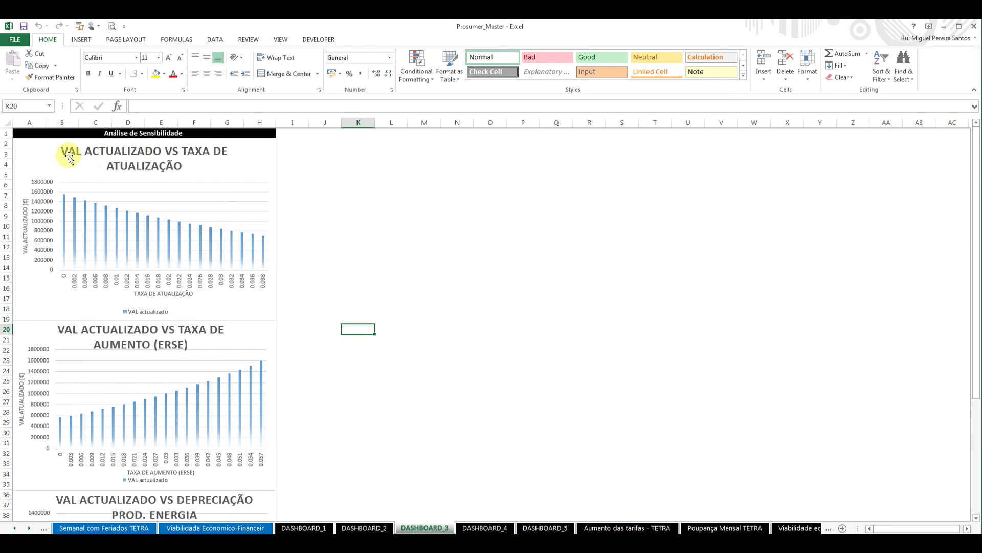
{"action": "left_click", "coordinate": [485, 528]}
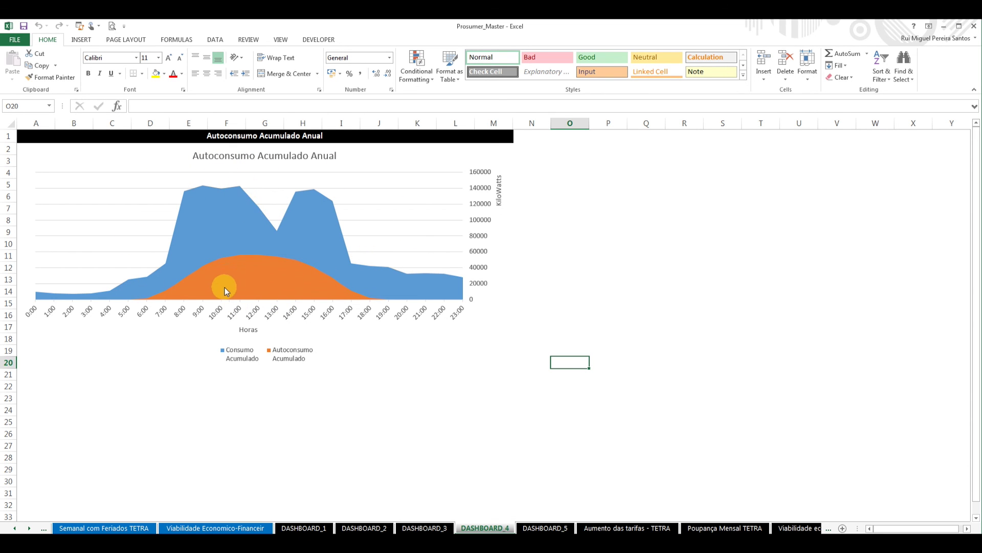
{"action": "left_click", "coordinate": [545, 528]}
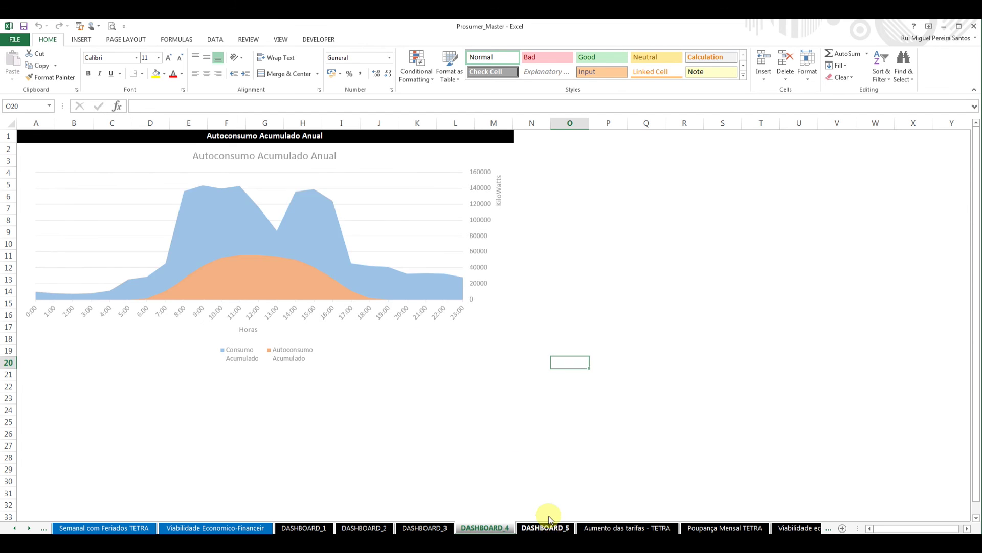
{"action": "left_click", "coordinate": [281, 222]}
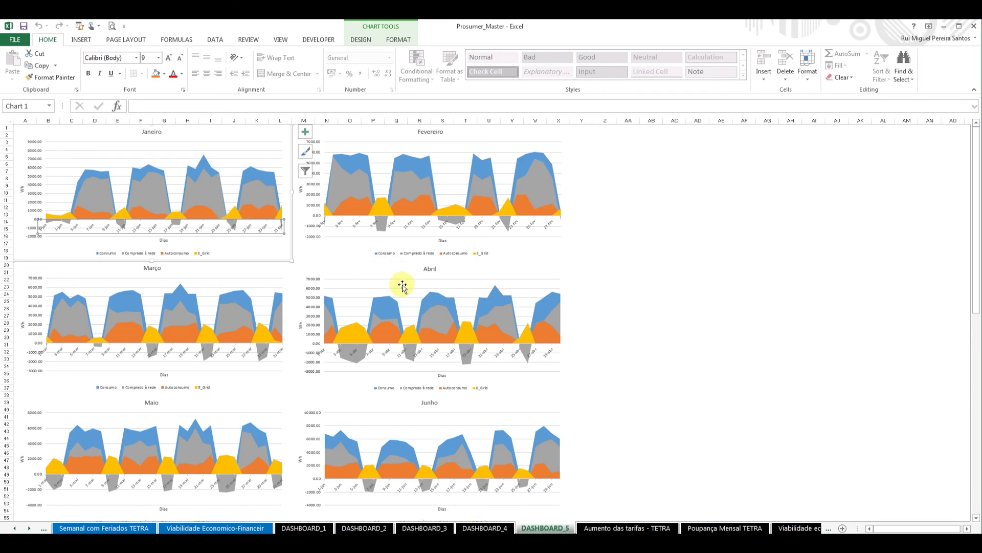
{"action": "scroll", "coordinate": [409, 286], "scroll_direction": "down", "scroll_amount": 3}
{"action": "scroll", "coordinate": [410, 296], "scroll_direction": "up", "scroll_amount": 3}
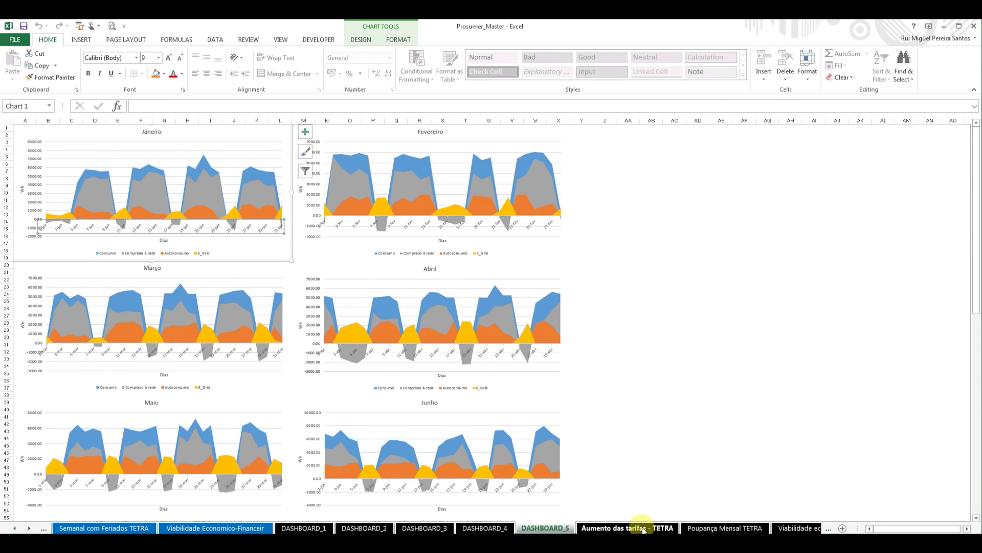
View the Aumento das tarifas - TETRA and Poupança Mensal TETRA sheets, then the Viabilidade económica cash-flow table.
{"action": "left_click", "coordinate": [627, 527]}
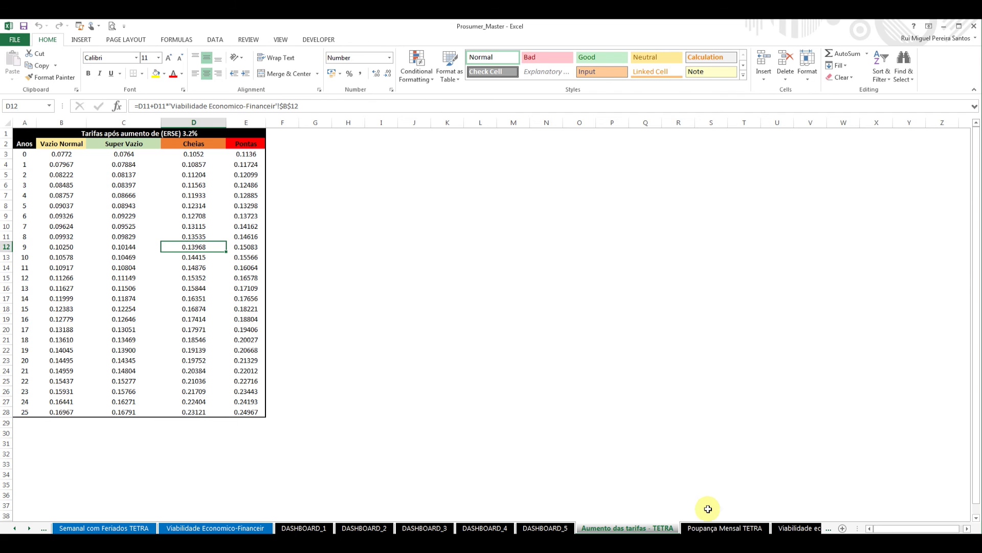
{"action": "left_click", "coordinate": [723, 528]}
{"action": "scroll", "coordinate": [299, 241], "scroll_direction": "up", "scroll_amount": 11}
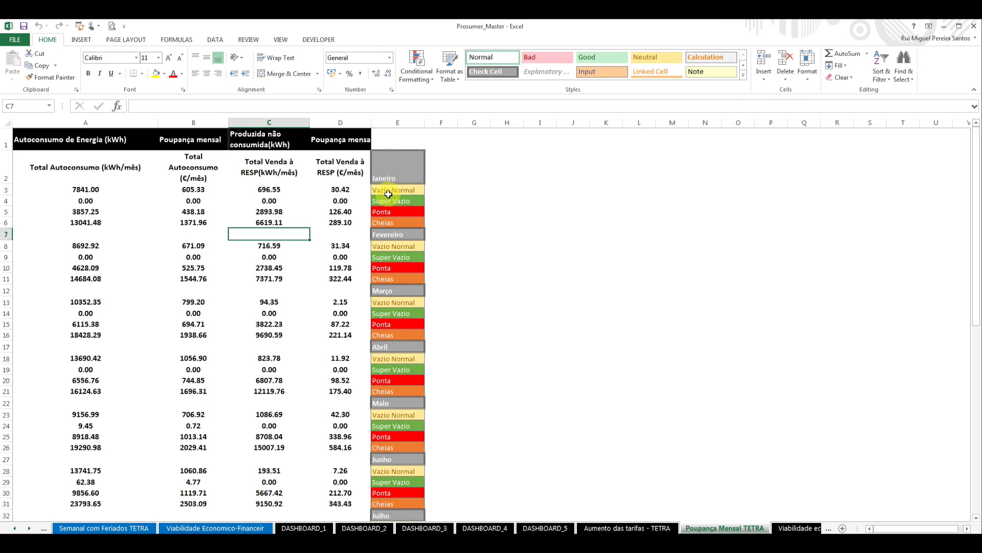
{"action": "scroll", "coordinate": [391, 271], "scroll_direction": "down", "scroll_amount": 12}
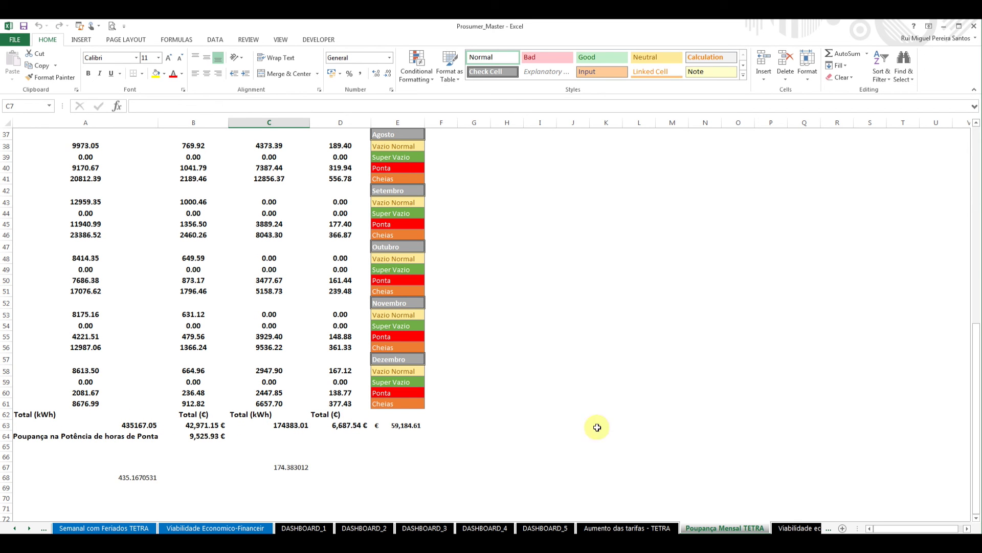
{"action": "left_click", "coordinate": [800, 528]}
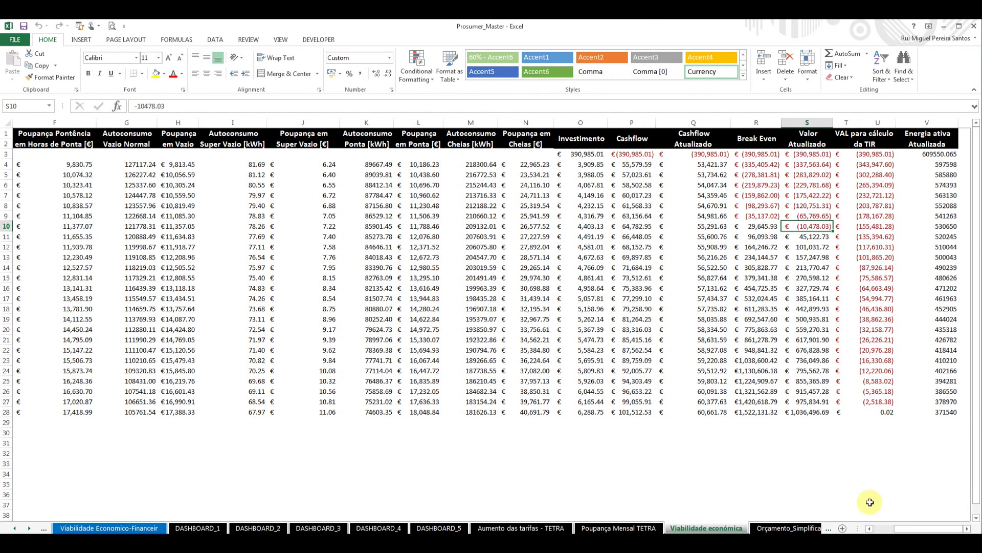
Show Orçamento_Simplificado down to its €390,985.01 ex-VAT and €480,911.57 with-VAT totals.
{"action": "left_click_drag", "start_coordinate": [949, 529], "coordinate": [918, 530]}
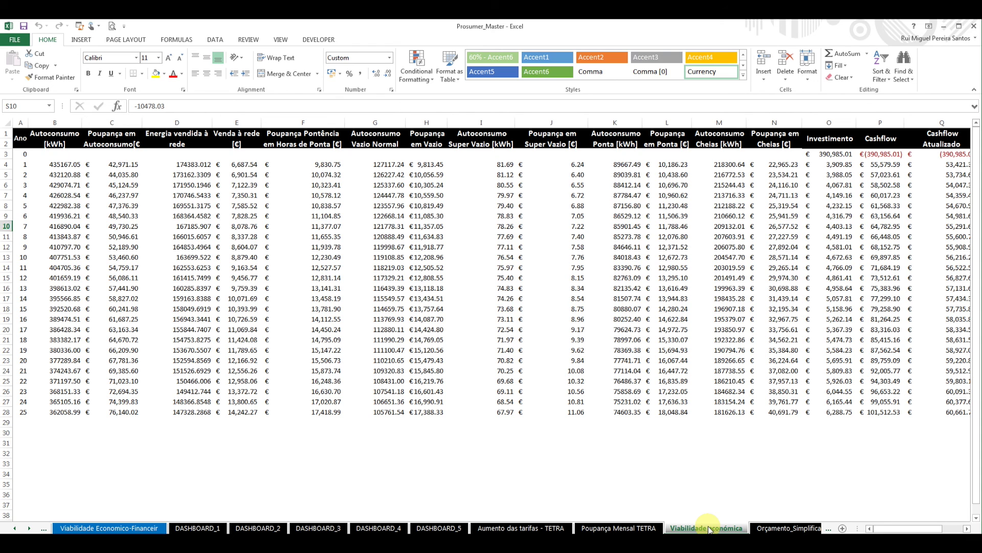
{"action": "left_click", "coordinate": [811, 529]}
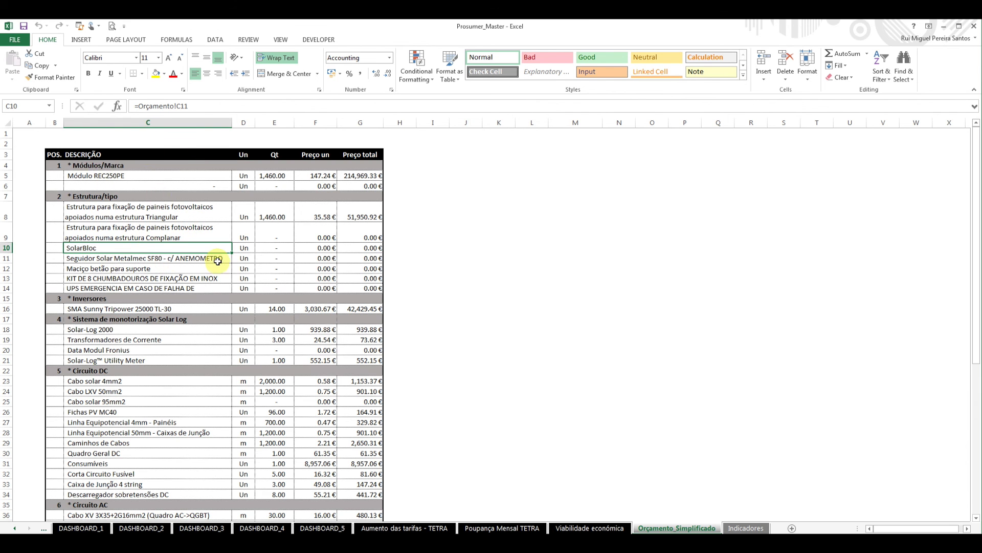
{"action": "scroll", "coordinate": [218, 261], "scroll_direction": "down", "scroll_amount": 7}
{"action": "scroll", "coordinate": [229, 277], "scroll_direction": "down", "scroll_amount": 6}
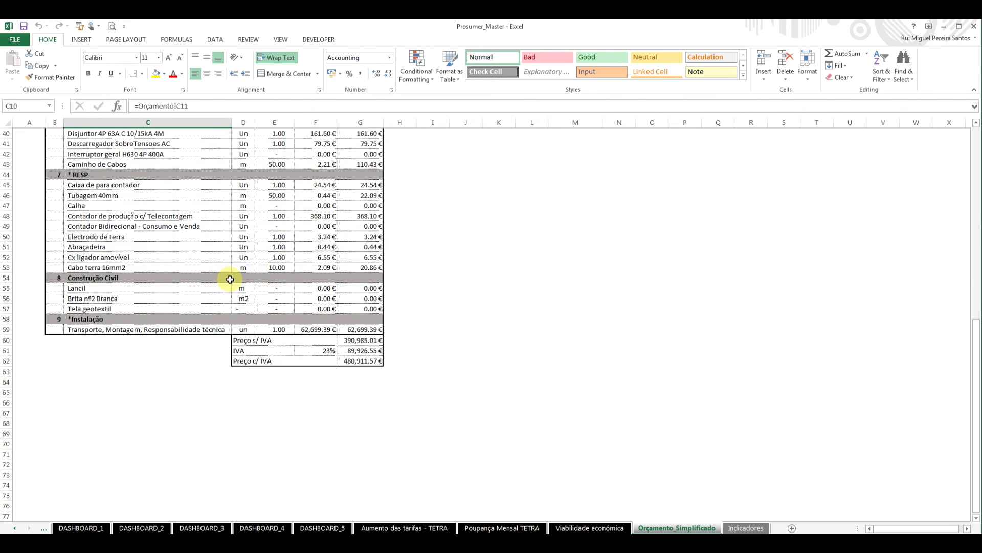